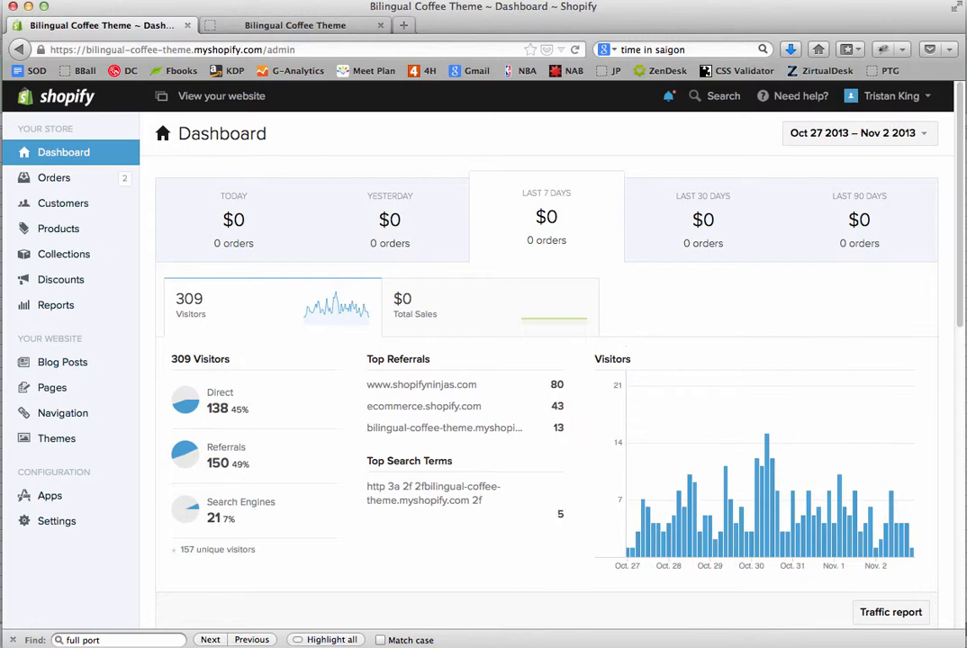
Switch to the Translation_Spanish.xlsx workbook in Excel and view the Checkout sheet before returning to the Theme Settings sheet.
key("super+Tab")
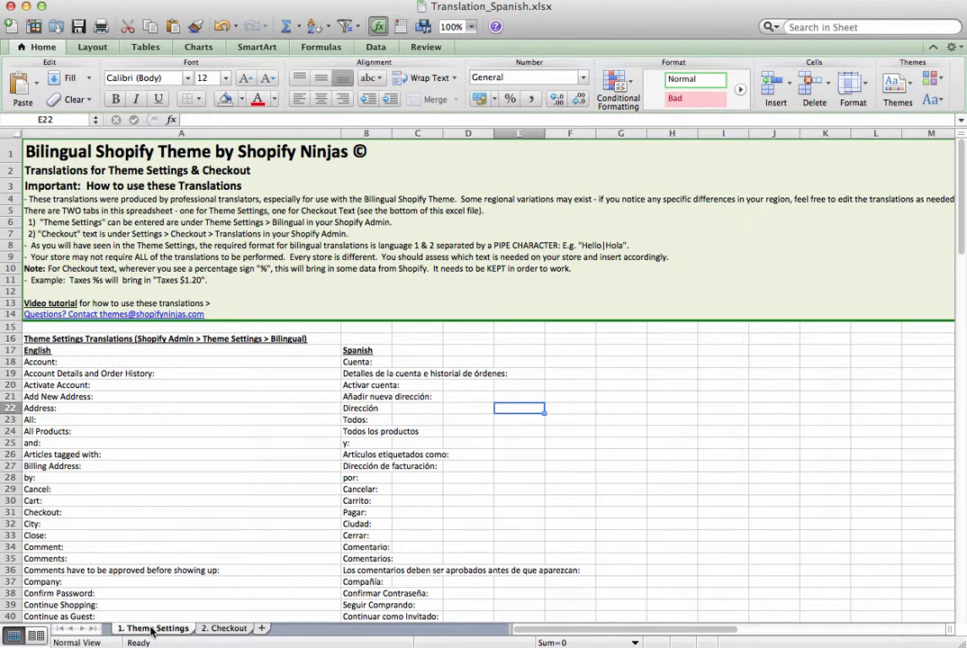
left_click(225, 628)
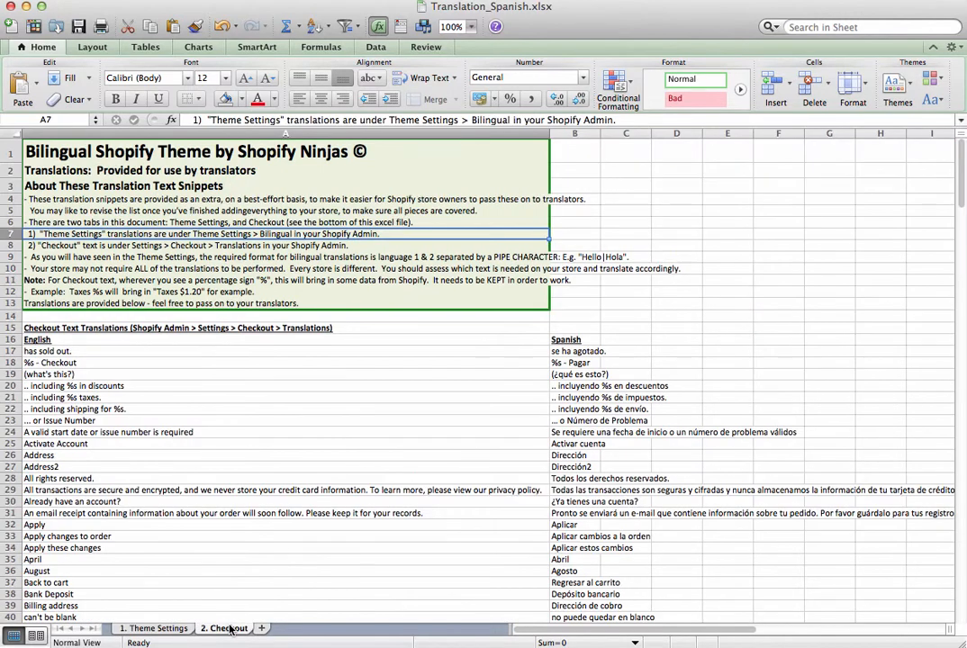
left_click(567, 360)
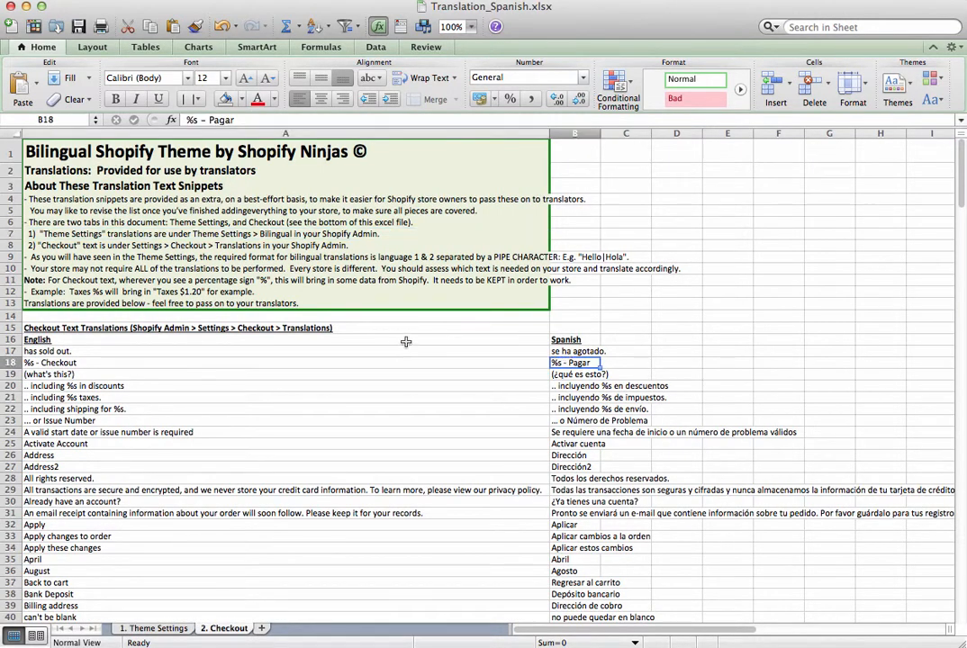
left_click(442, 349)
left_click(155, 629)
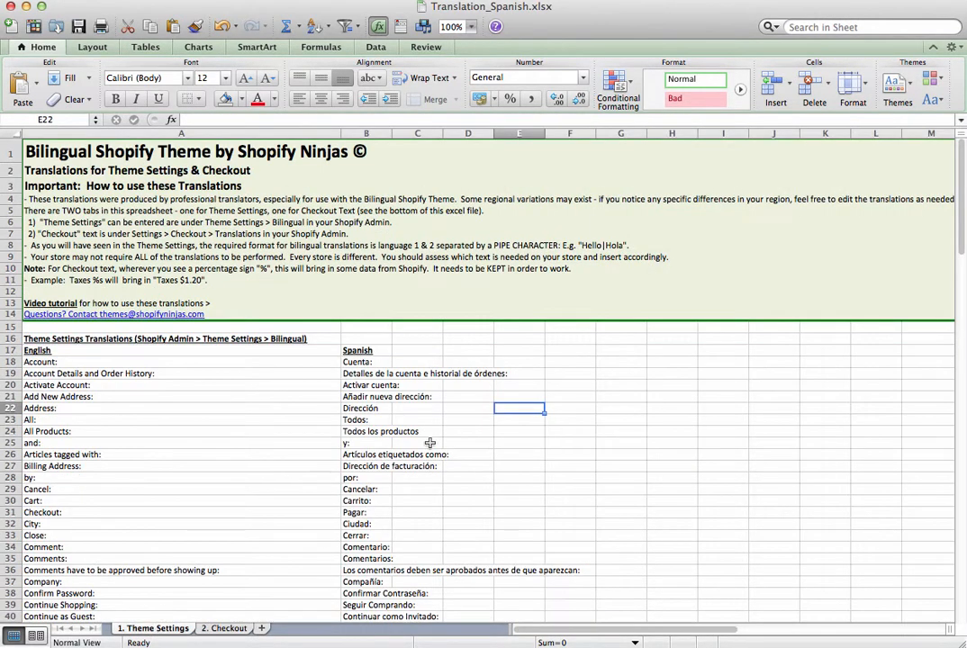
Compare the English and Spanish entries for Account and for Account Details and Order History on the Theme Settings sheet.
left_click(197, 364)
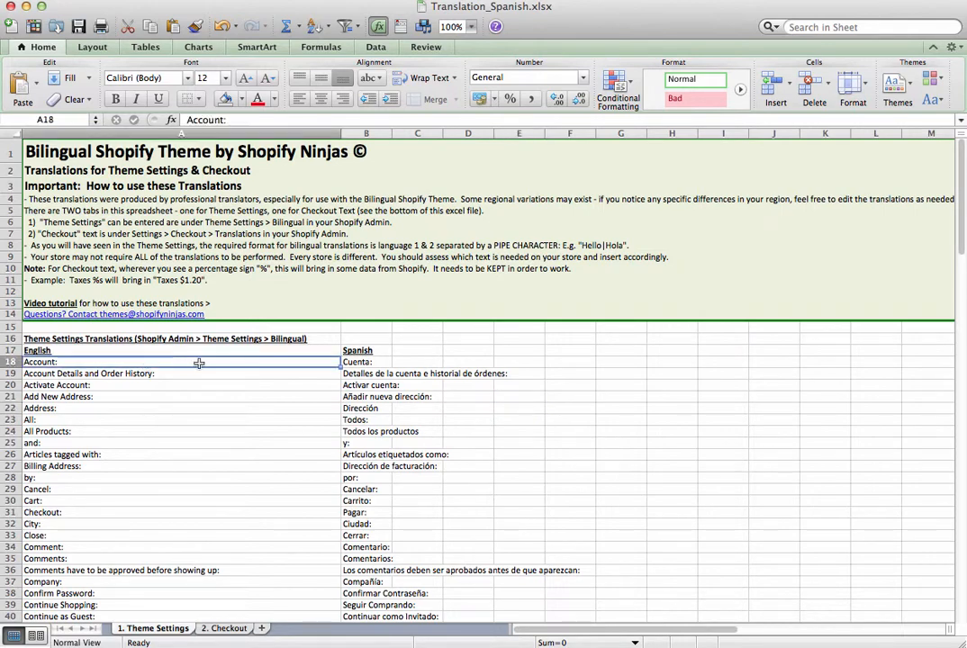
left_click(351, 362)
left_click(257, 376)
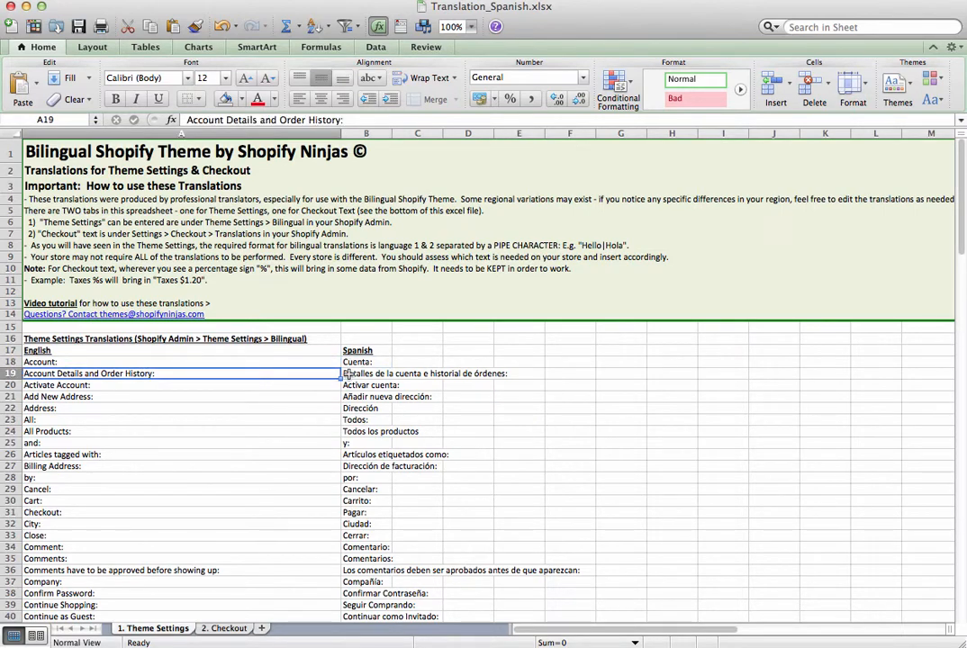
left_click(344, 374)
left_click(337, 370)
left_click(337, 360)
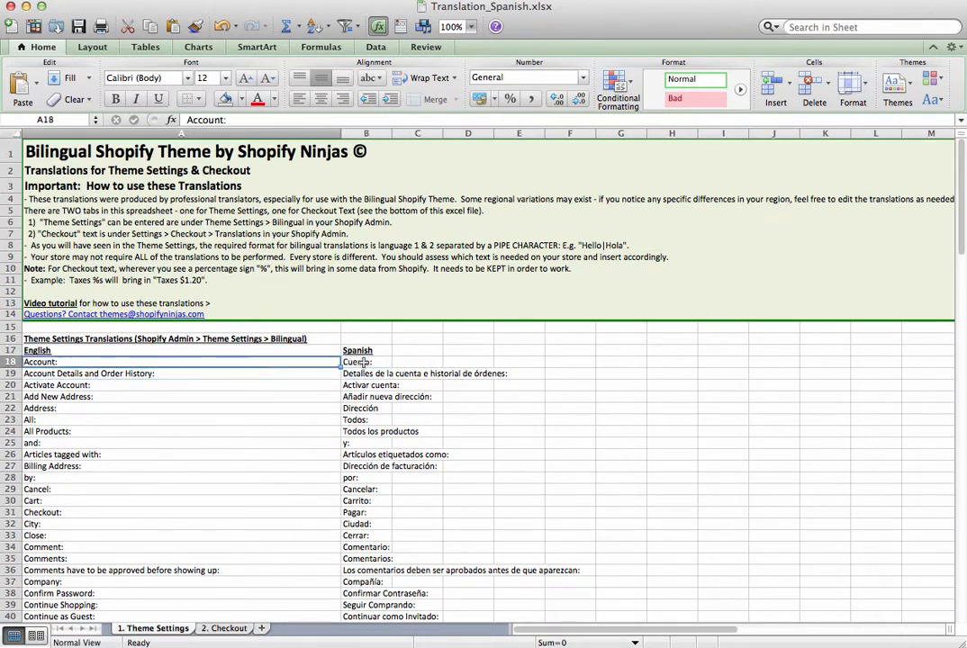
left_click(359, 362)
left_click(293, 371)
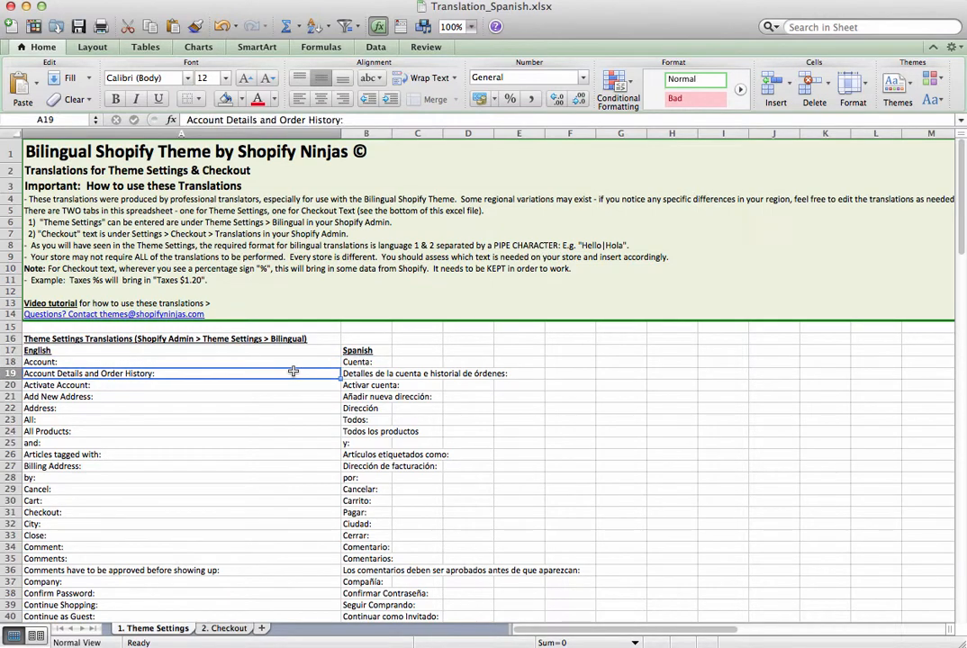
left_click(287, 362)
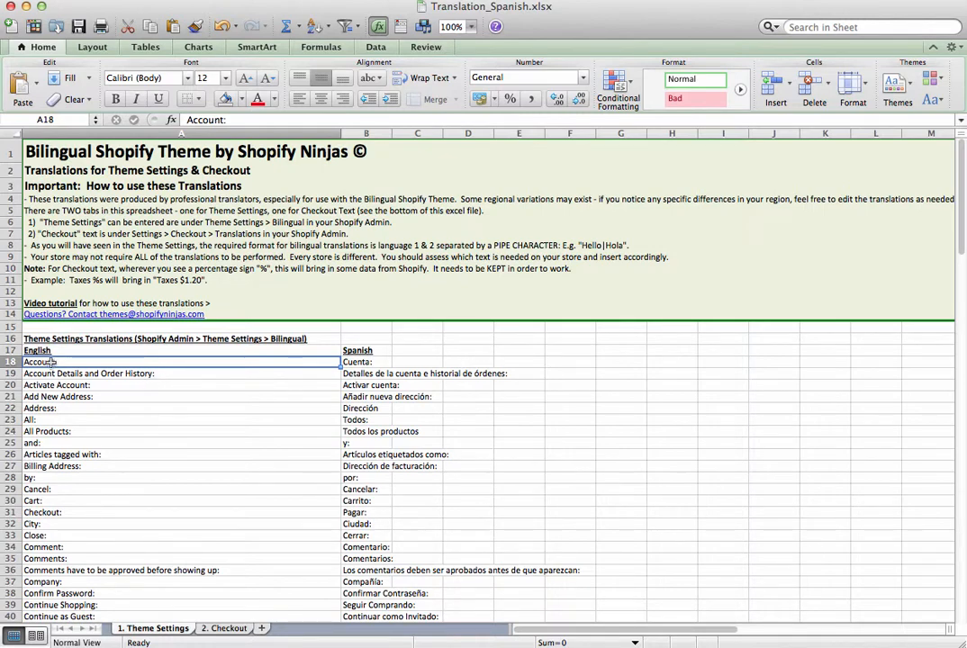
Examine how the English and Spanish column headings pair with the Account translation in the row below.
left_click(360, 362)
left_click(87, 362)
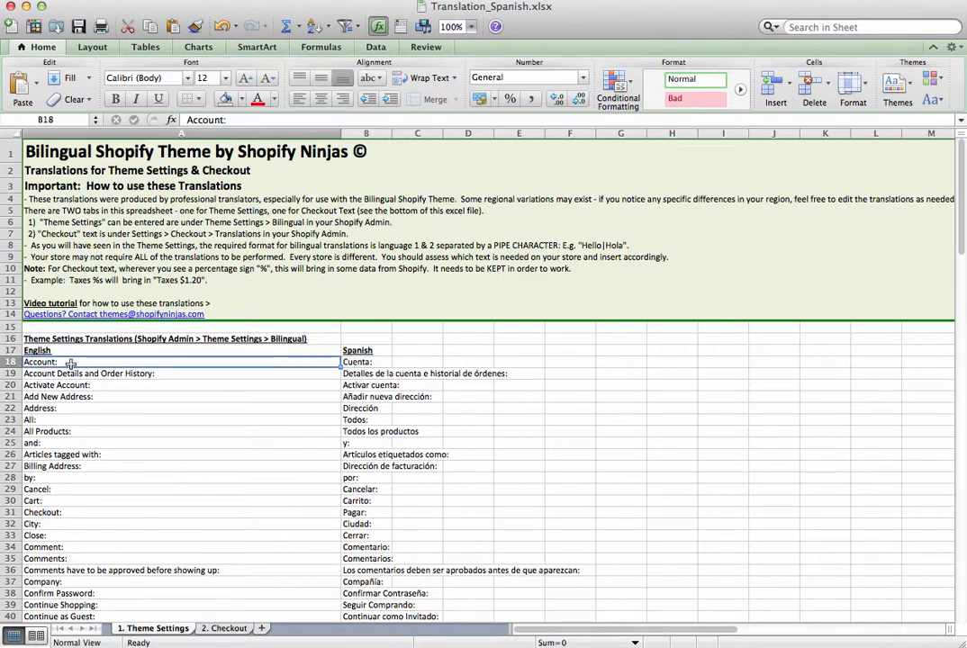
left_click(358, 352)
left_click(286, 352)
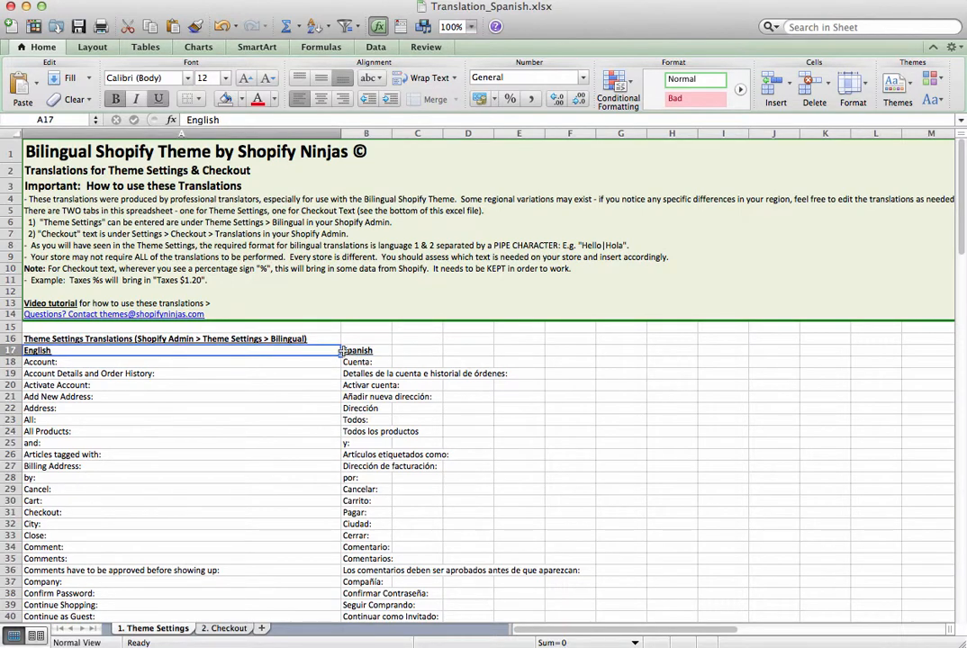
left_click(353, 351)
left_click(279, 352)
Review the English terms from Account to All Products against their Spanish translations in the neighbouring column.
left_click(76, 362)
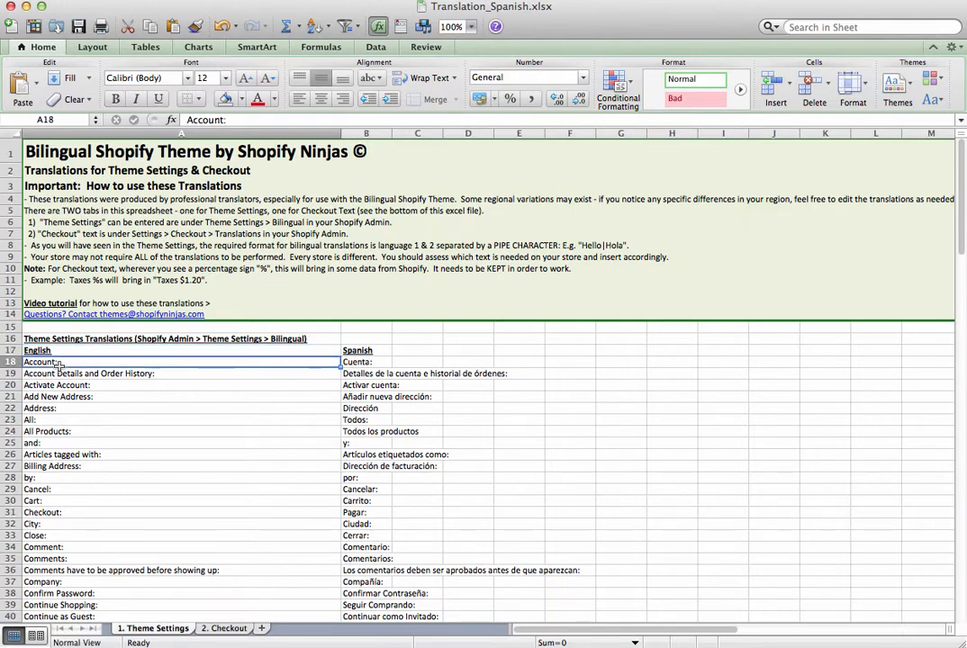
left_click(356, 361)
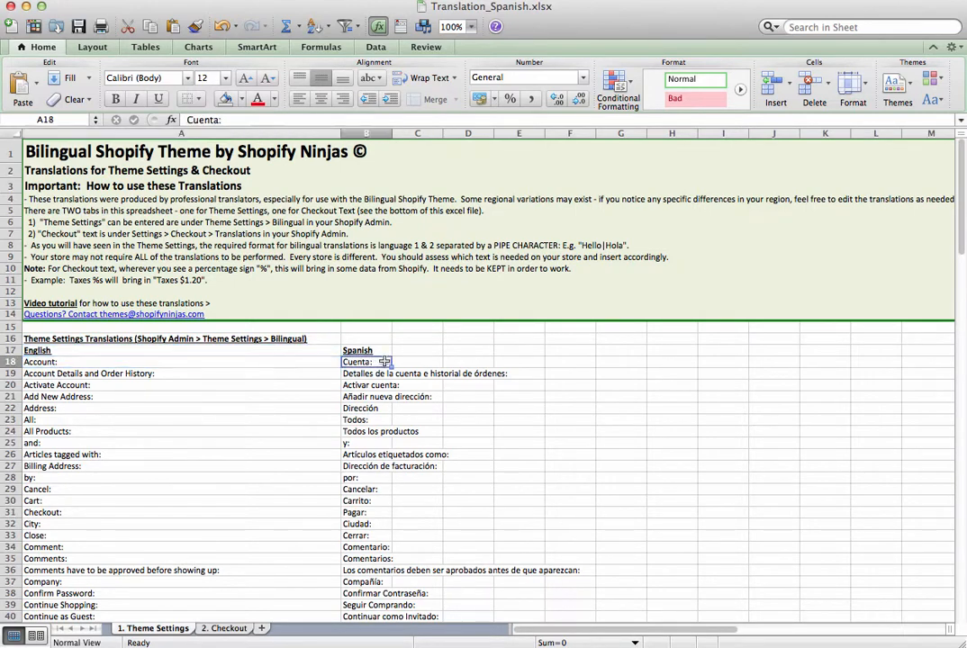
left_click(138, 374)
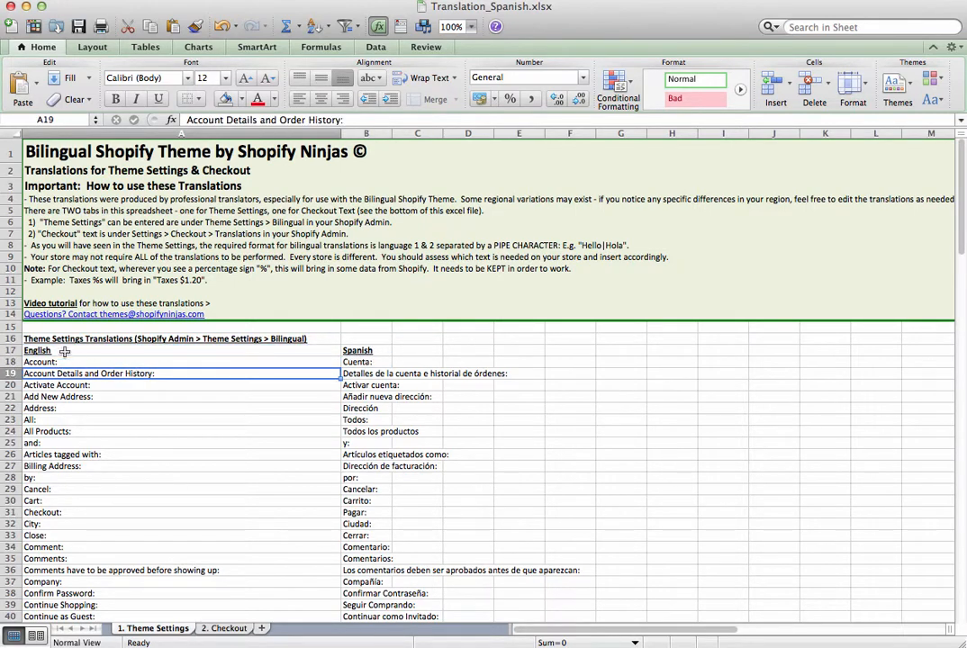
left_click(377, 373)
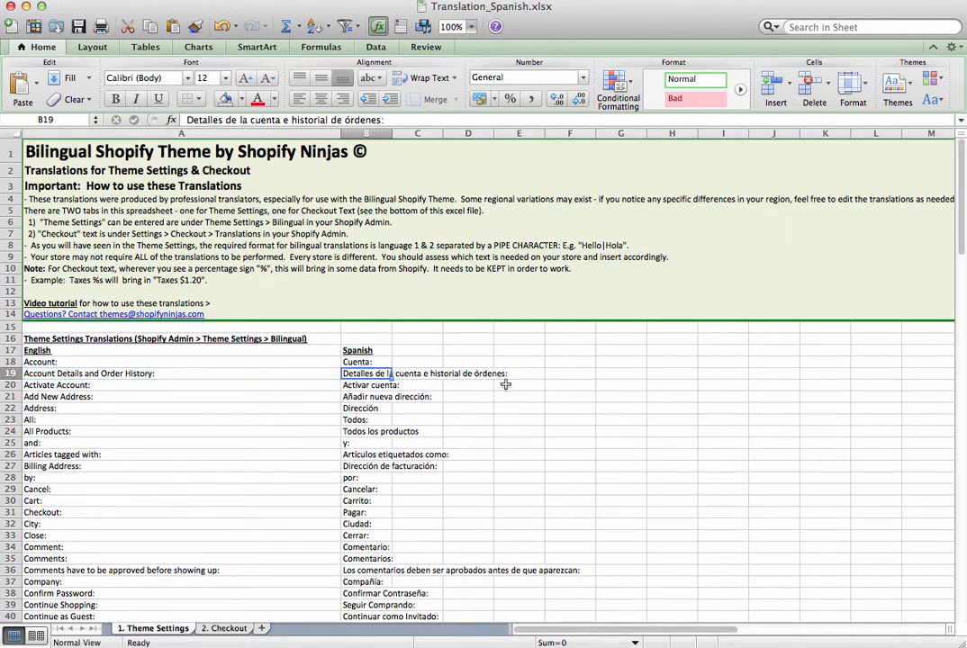
left_click_drag(111, 382, 111, 433)
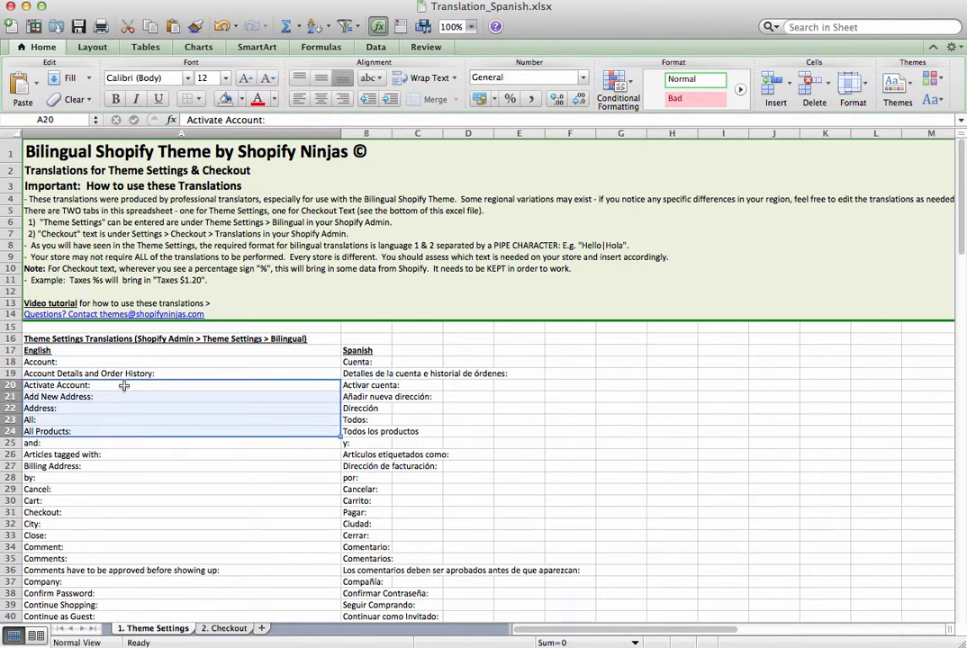
left_click(126, 374)
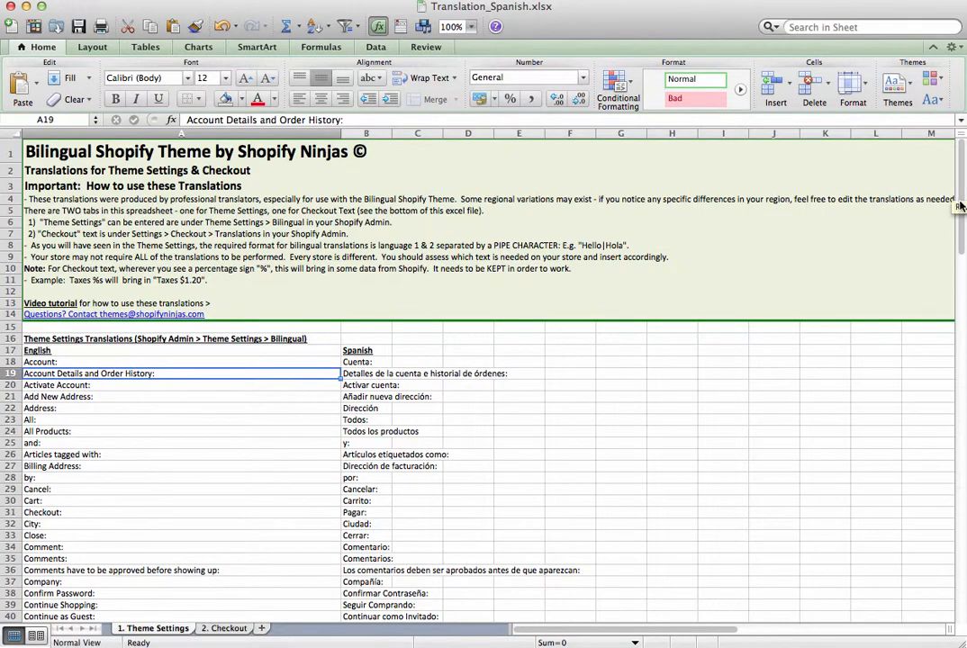
left_click_drag(960, 203, 937, 144)
key("Up")
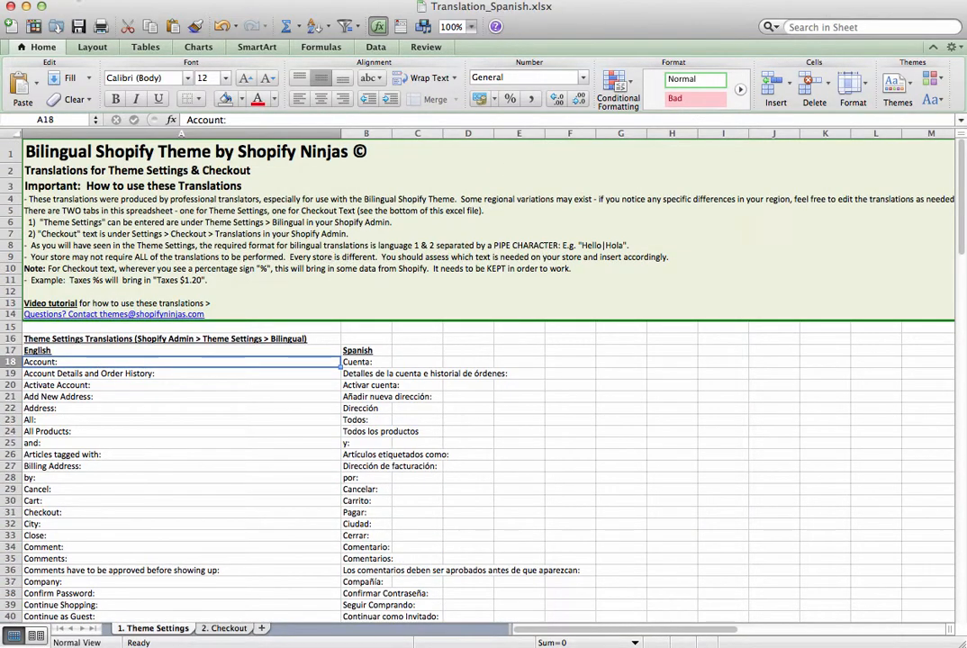
Switch to the Shopify admin in the browser and open the theme settings of the published Bilingual Coffee Shop Theme v4.
left_click(26, 8)
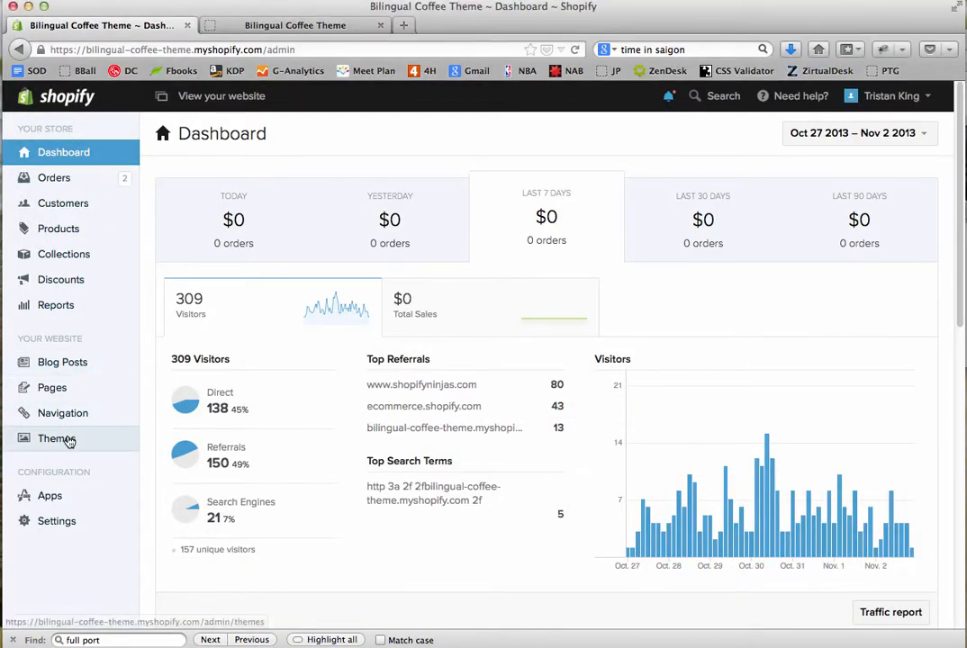
left_click(68, 440)
key("F12")
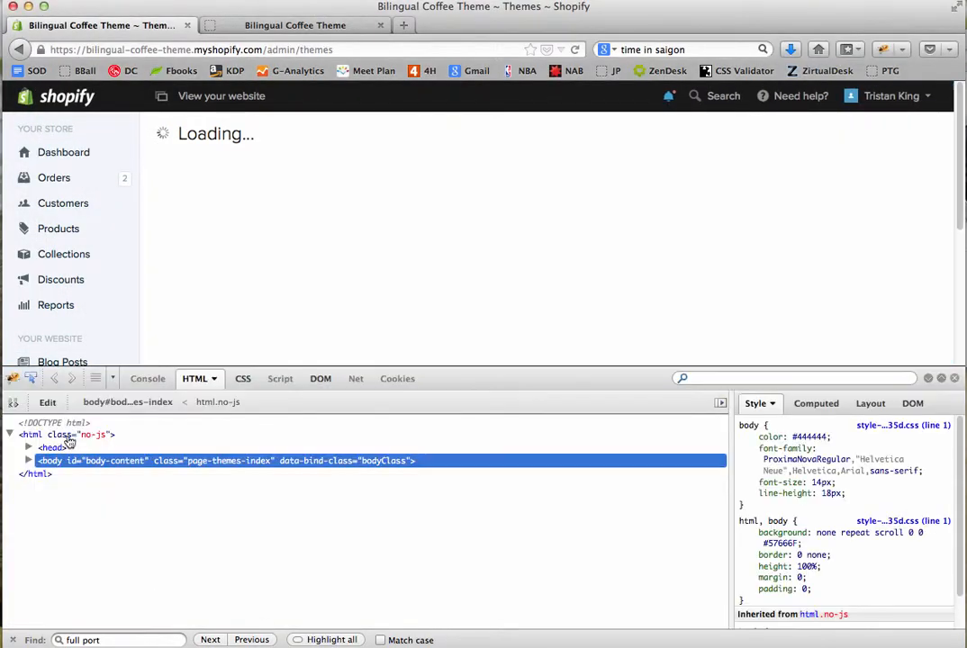
key("F12")
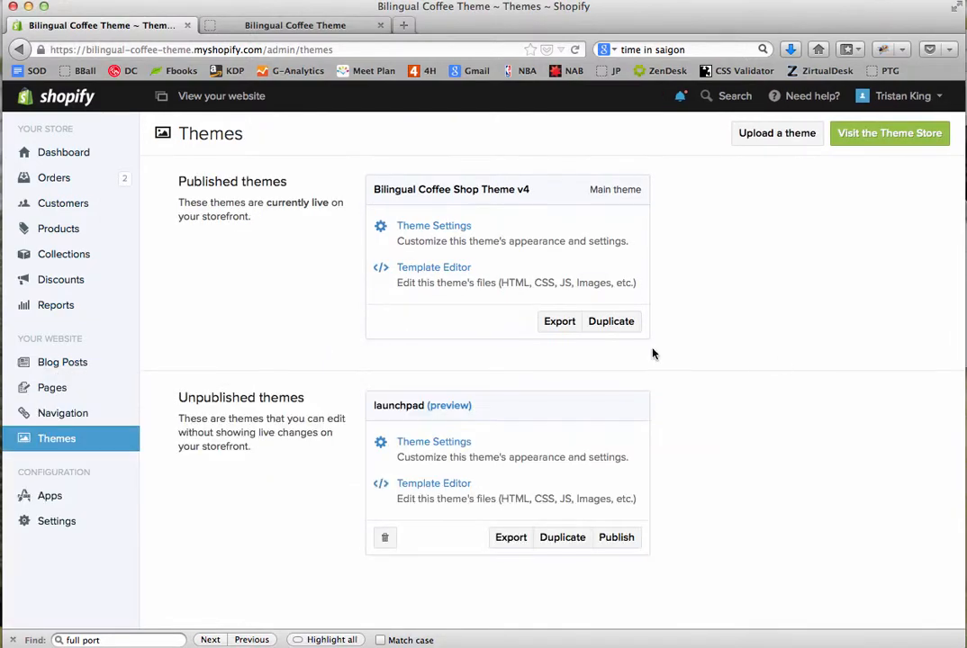
left_click(434, 226)
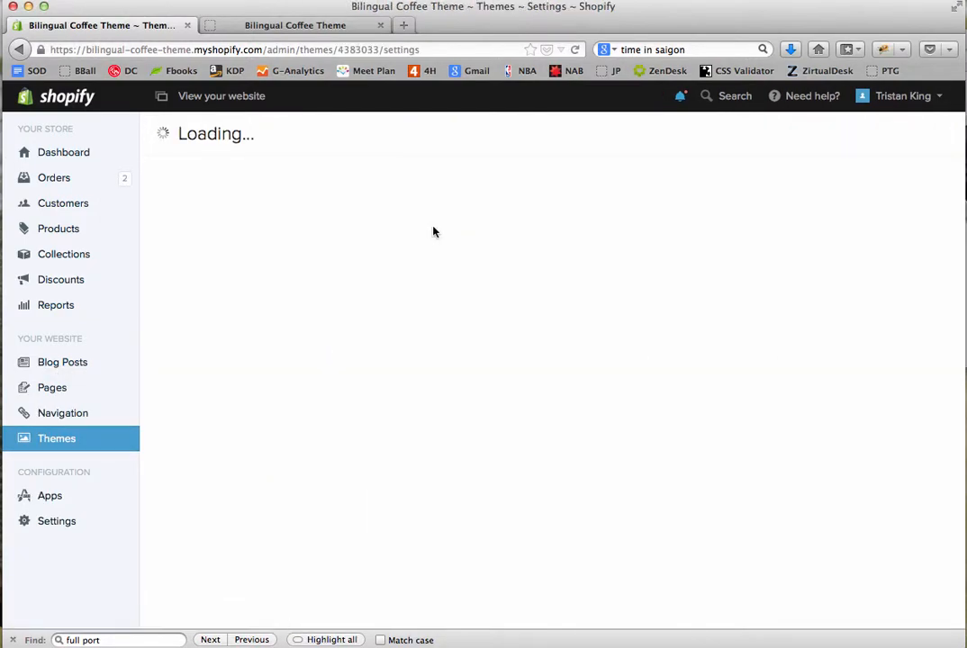
key("F12")
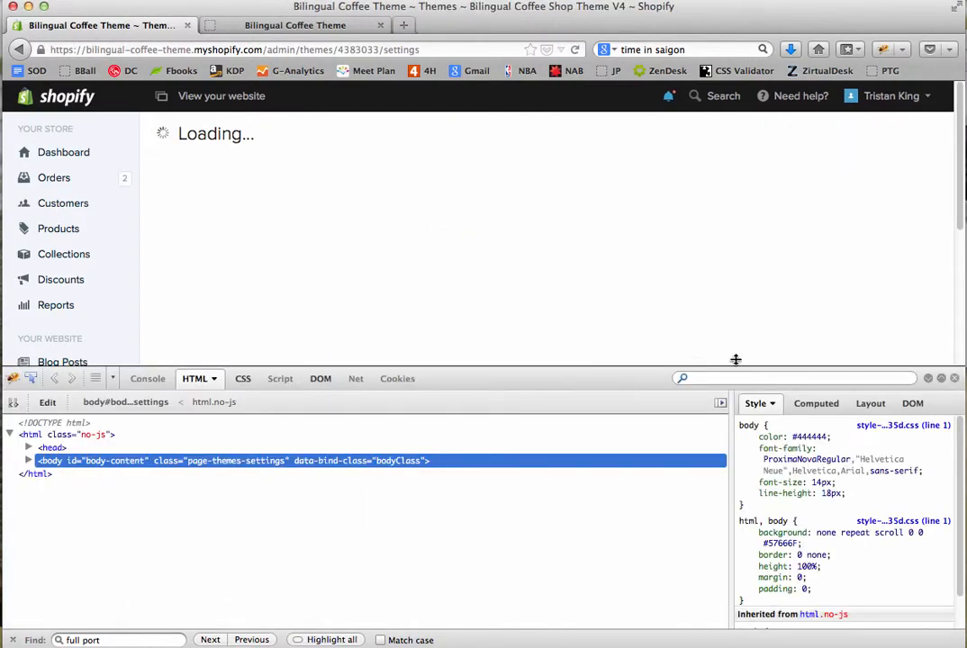
left_click(928, 378)
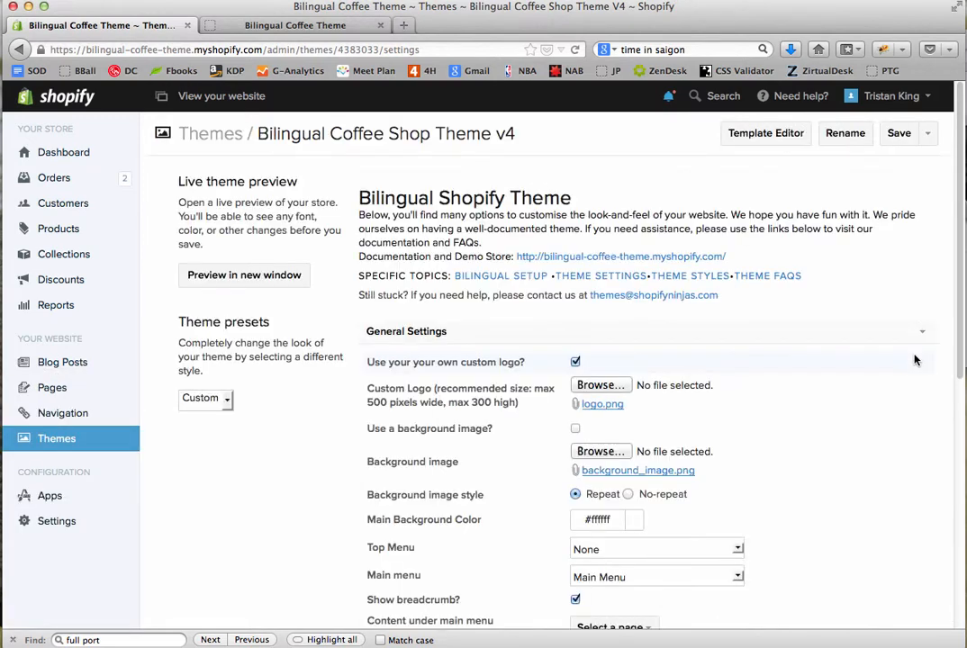
Collapse the General Settings section and expand the Bilingual section down to its translation fields.
left_click(754, 339)
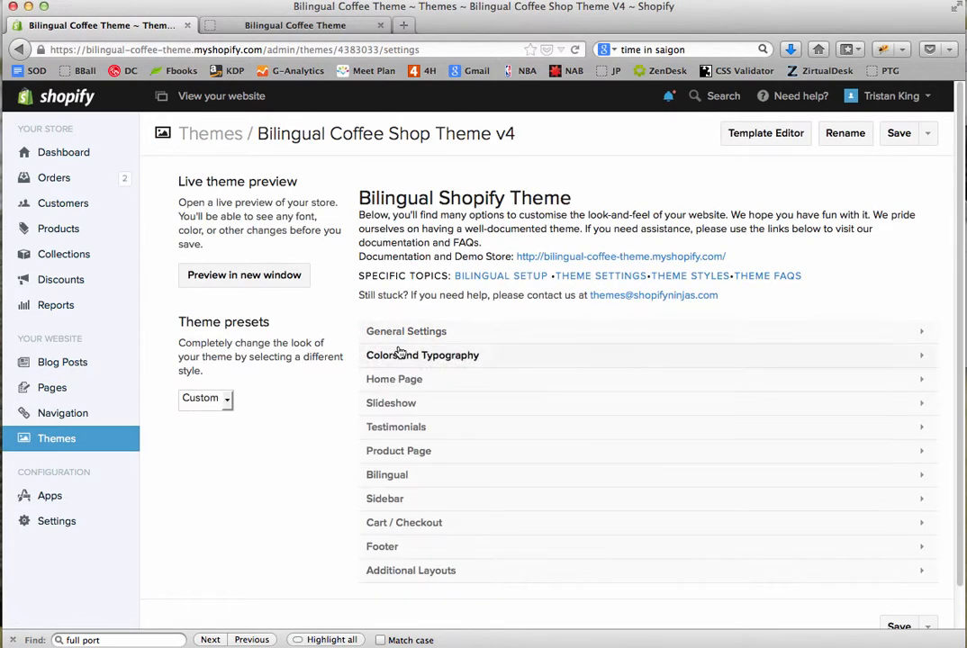
left_click(420, 476)
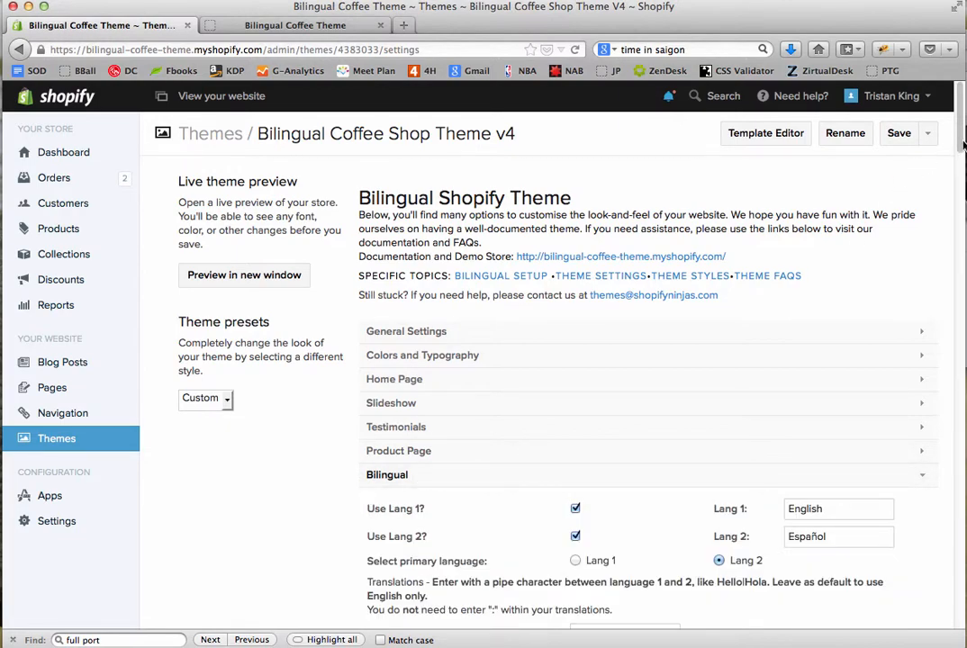
left_click_drag(962, 144, 961, 212)
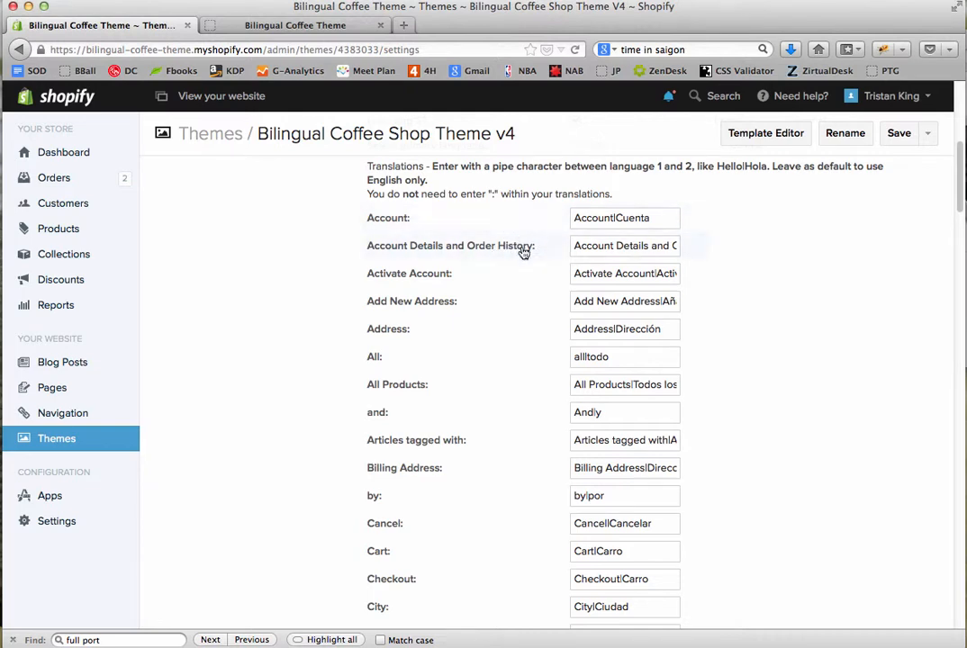
Examine the English and Spanish parts of the Account translation on either side of the pipe character.
left_click(615, 218)
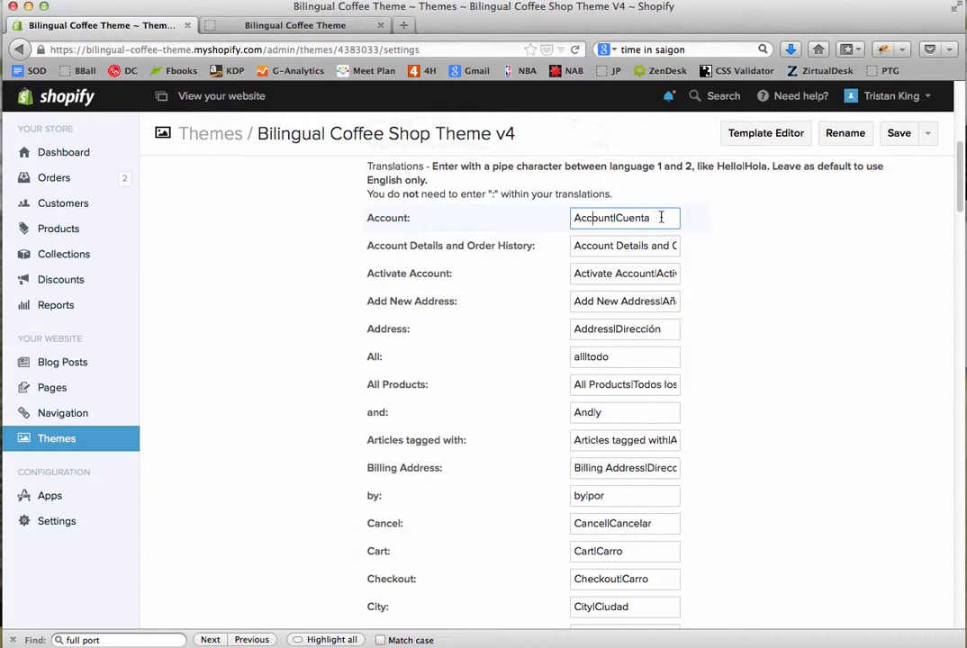
double_click(600, 217)
left_click(617, 218)
left_click_drag(649, 218, 623, 218)
left_click(648, 218)
View the storefront without the admin bar, toggling between English and Español to compare the account link and other labels.
left_click(314, 27)
left_click(868, 163)
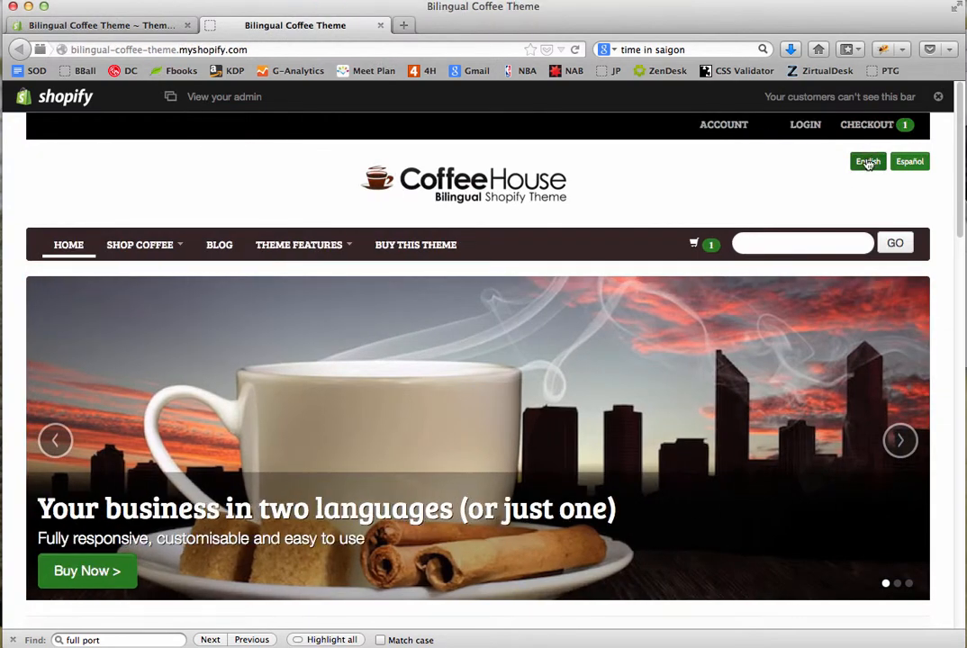
left_click(938, 96)
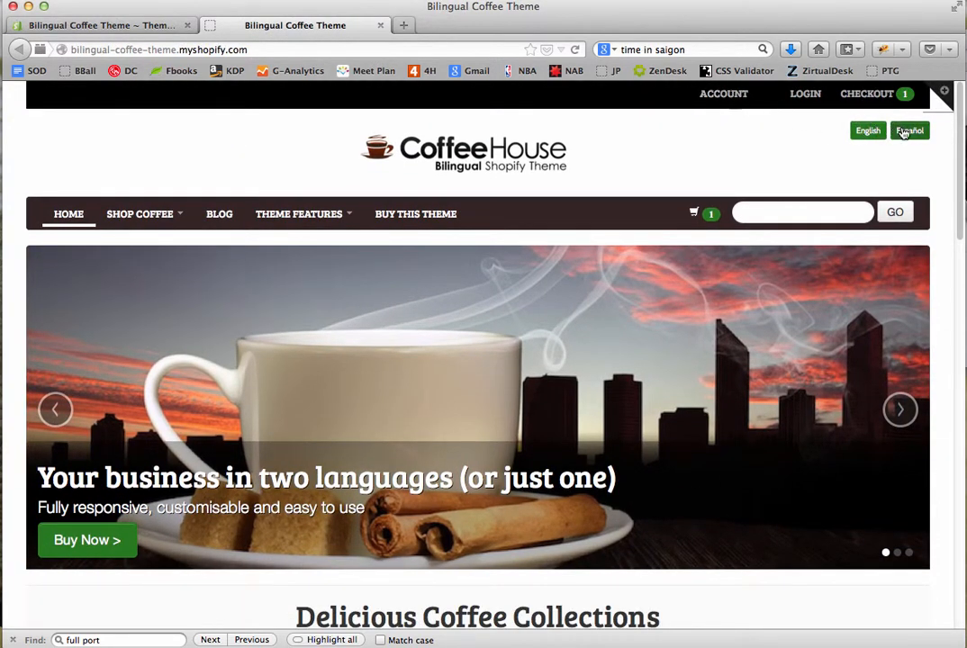
left_click(904, 133)
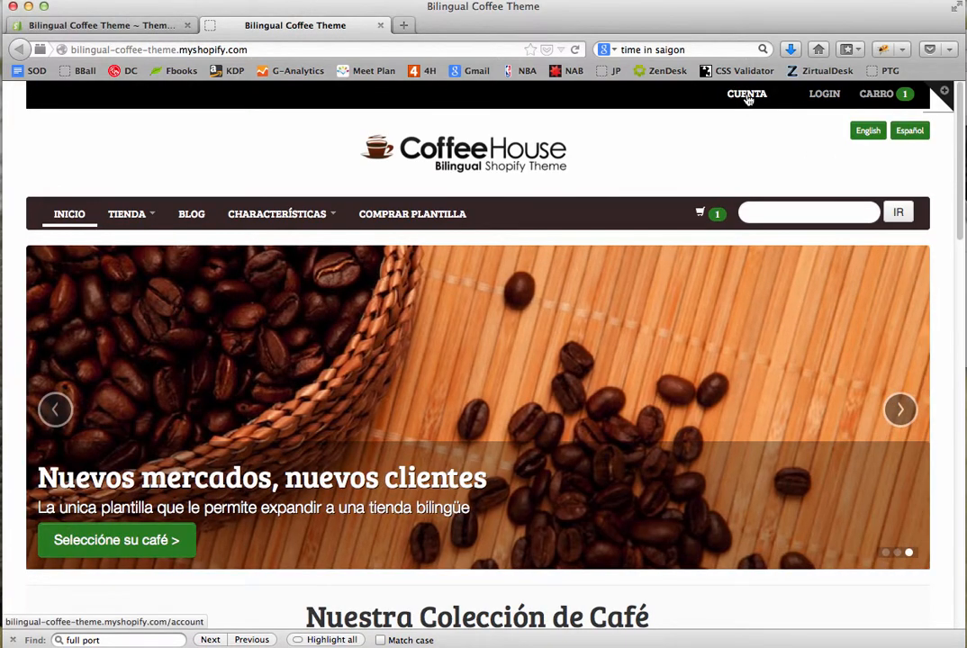
left_click(860, 138)
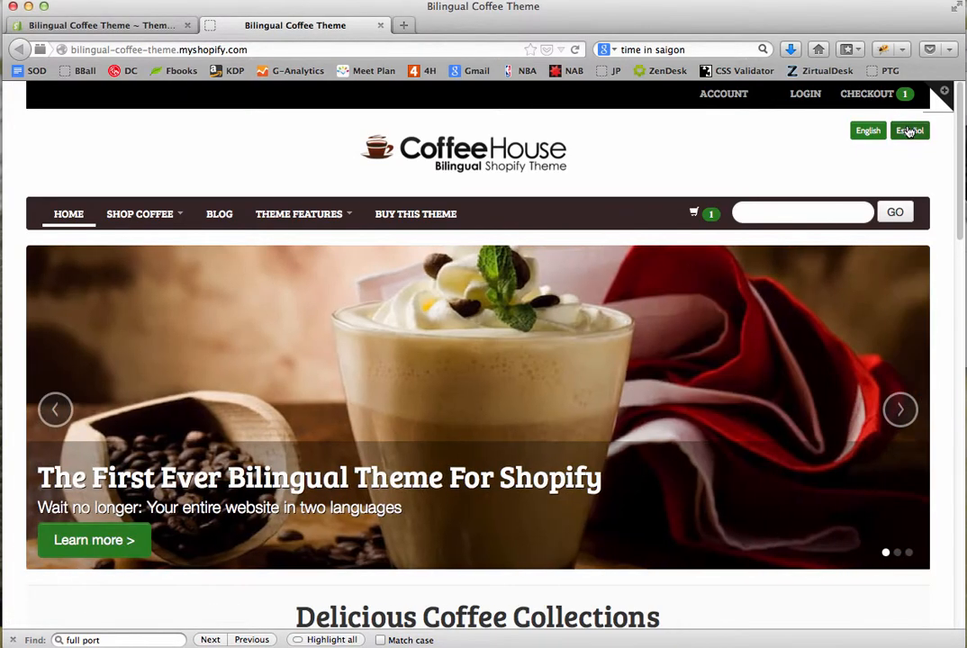
left_click(908, 134)
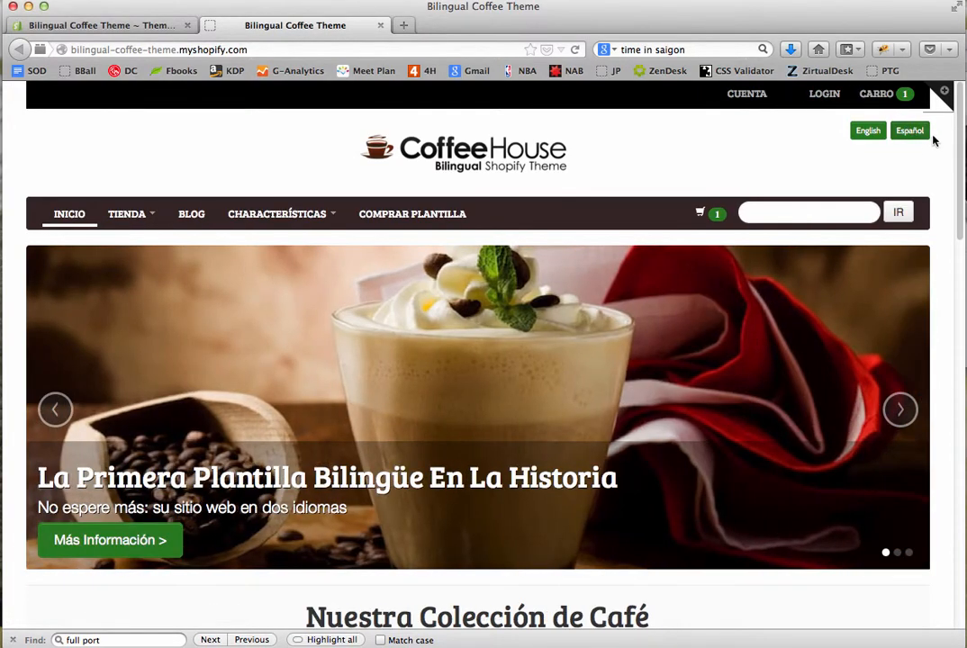
left_click(869, 132)
Copy the Spanish translation of Account from cell B18 on the Theme Settings sheet of Translation_Spanish.xlsx in Excel.
left_click(126, 28)
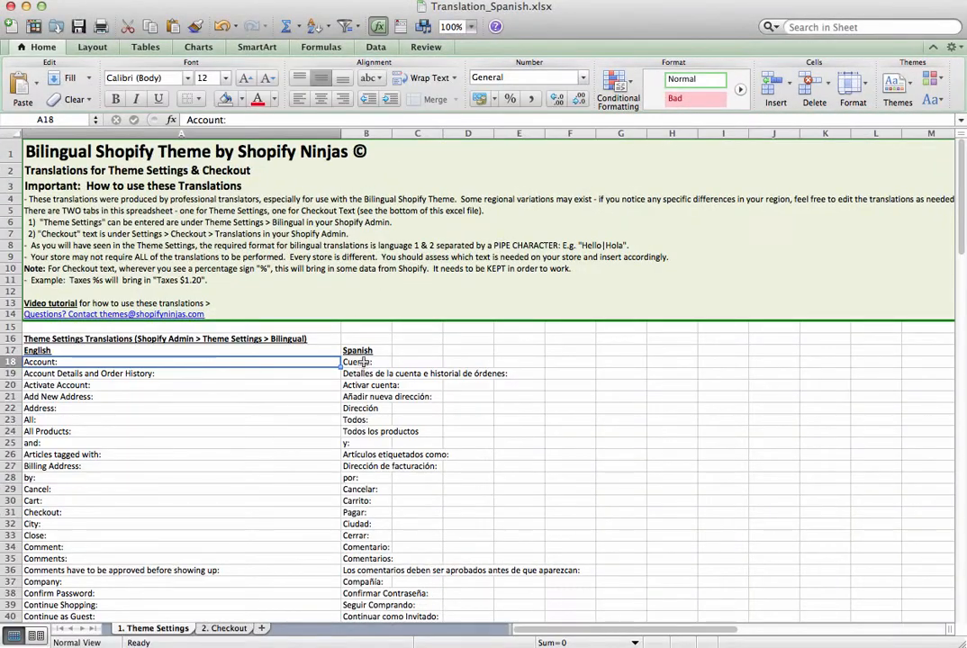
left_click(360, 362)
left_click_drag(220, 120, 185, 120)
key("super+c")
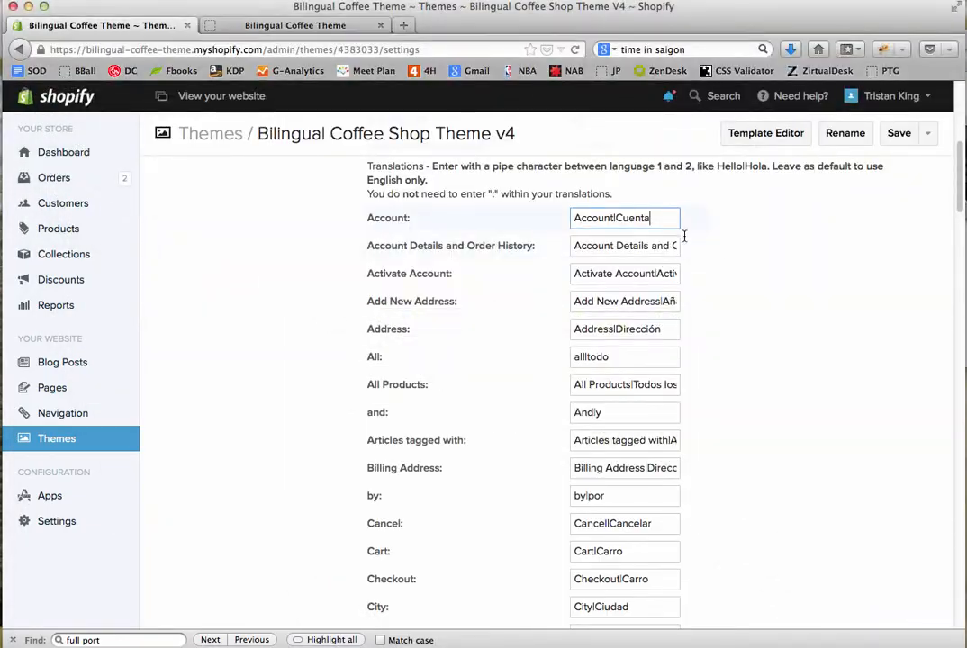
Replace the Account translation with the English and Spanish pair Account|Cuenta, separated by a pipe character.
left_click_drag(658, 216, 555, 217)
key("super+v")
left_click(599, 218)
left_click_drag(408, 224, 367, 218)
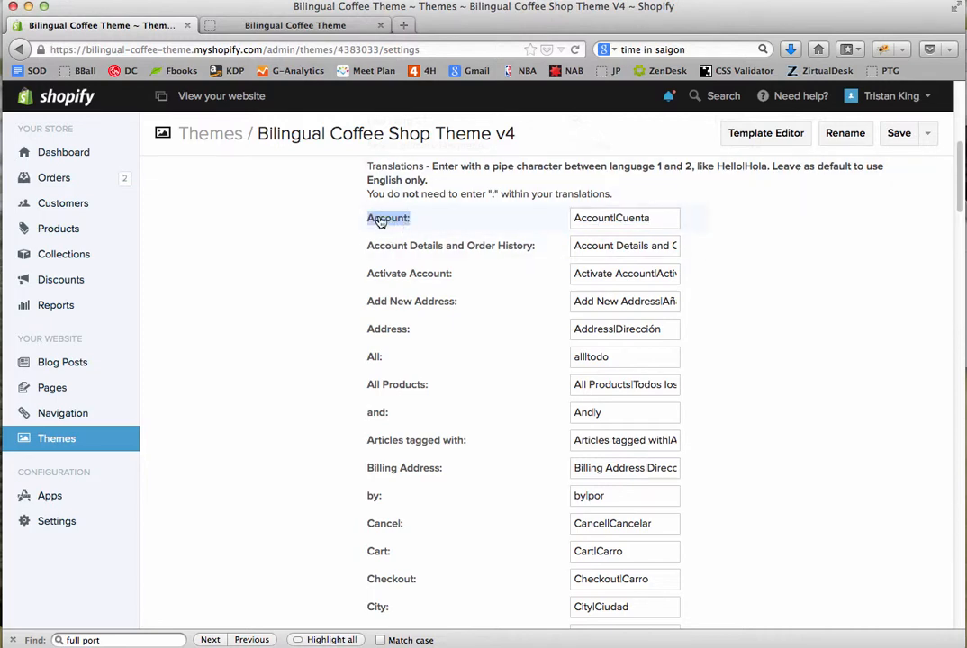
left_click(613, 218)
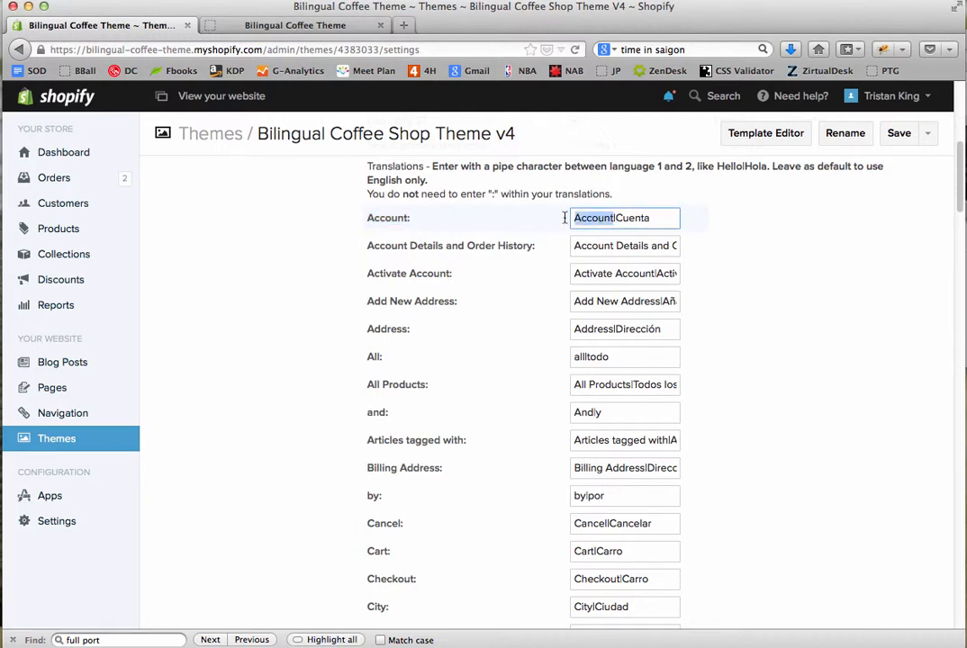
key("BackSpace")
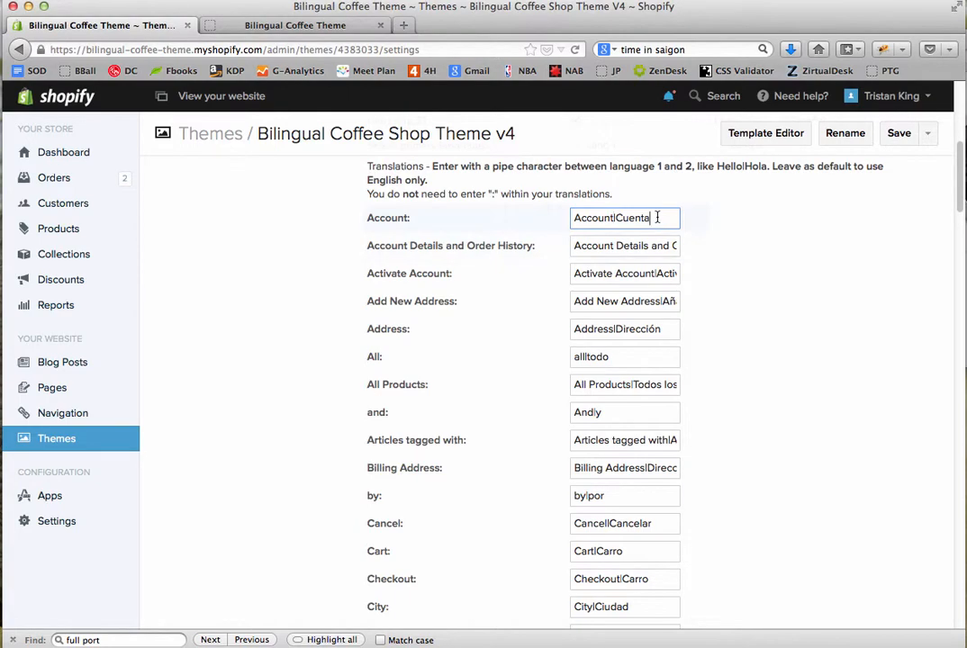
key("Tab")
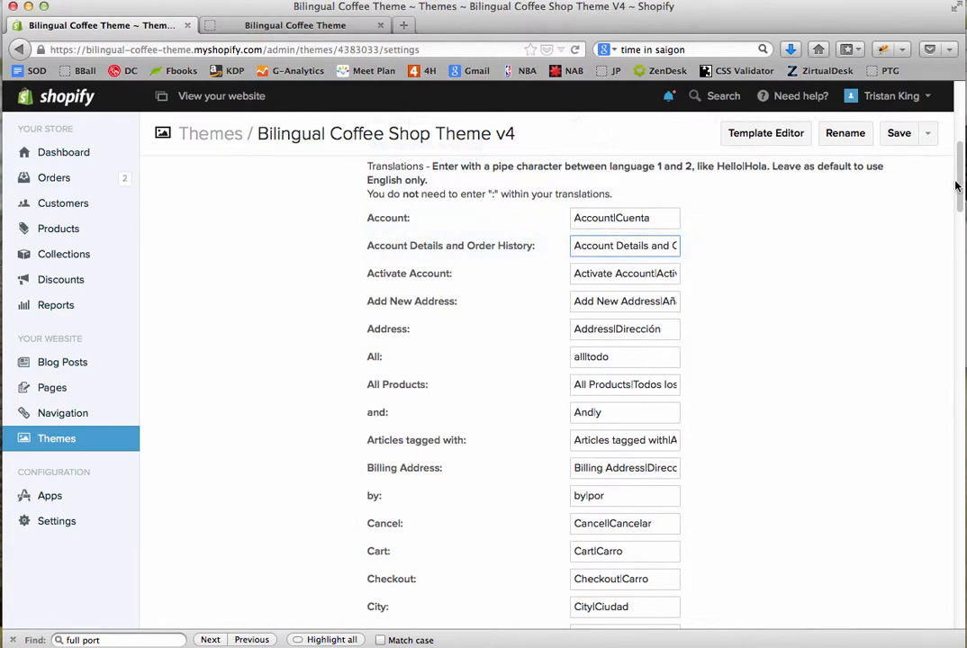
View the storefront home page, toggling between English and Español to compare the search button and header labels.
left_click_drag(956, 185, 956, 121)
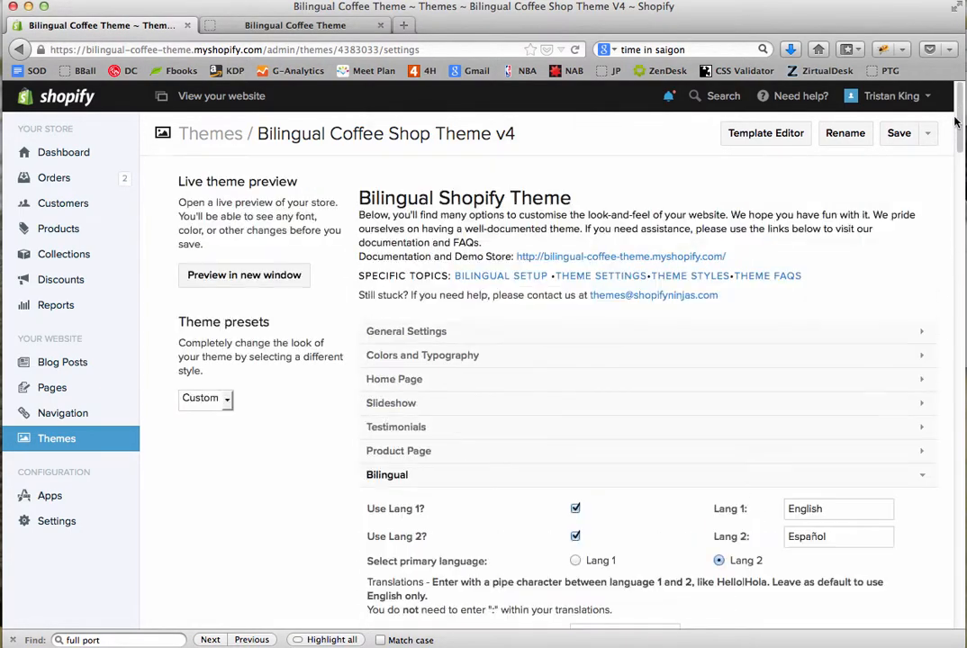
triple_click(459, 228)
left_click(430, 231)
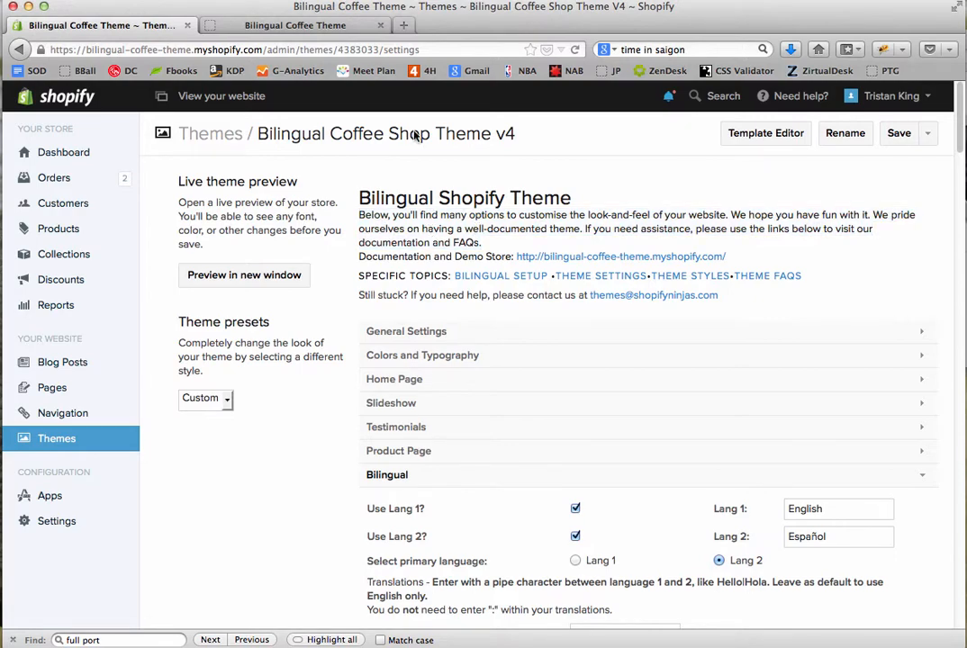
left_click(310, 25)
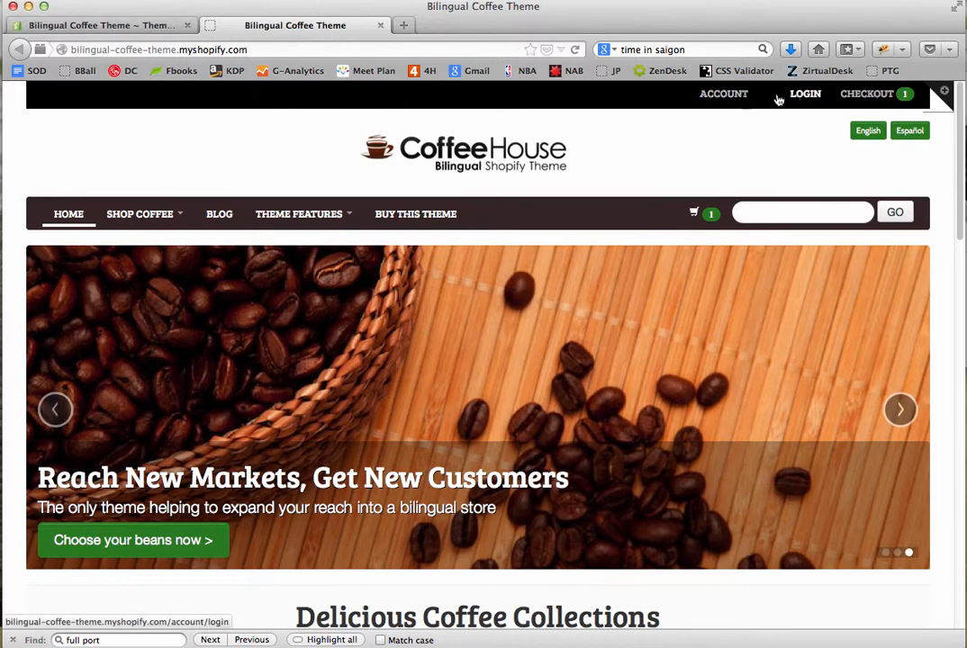
scroll(896, 179, "down", 1)
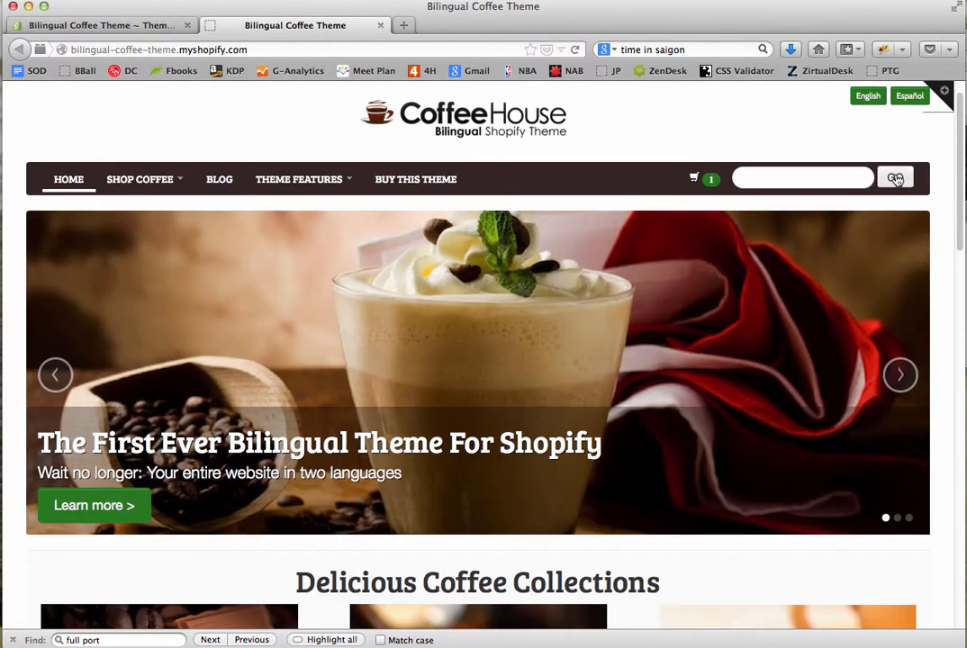
left_click(909, 96)
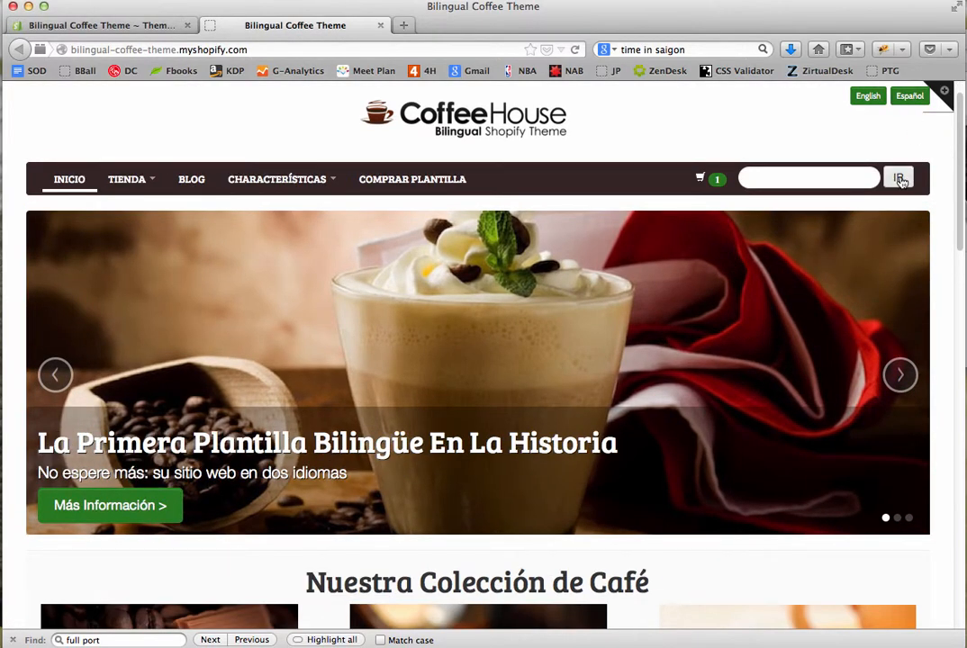
left_click(868, 97)
left_click(918, 97)
scroll(958, 117, "up", 1)
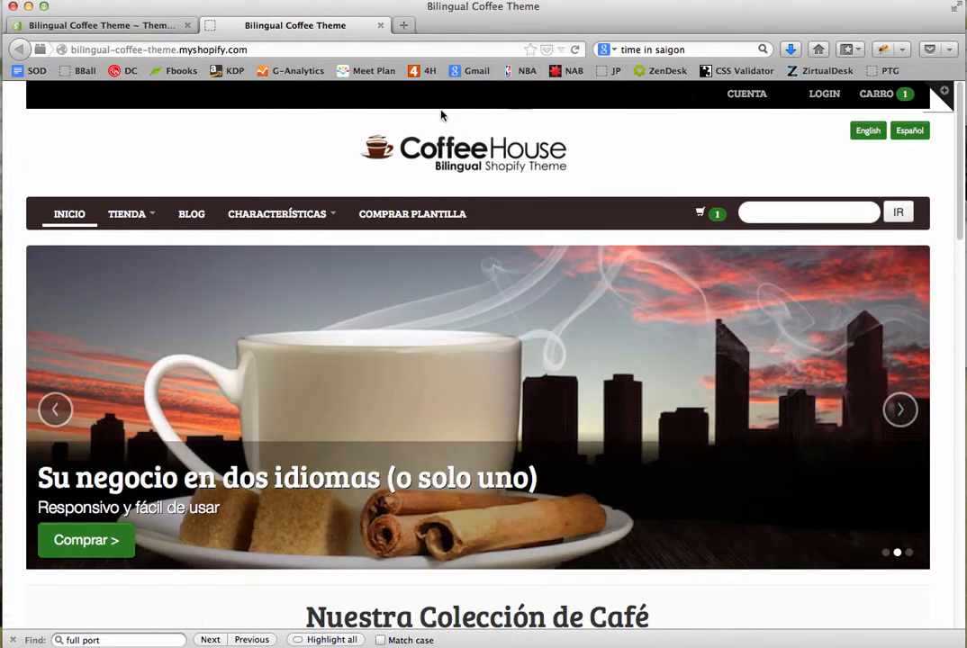
Open the Café Premium Orgánico Arabico product on the storefront and add one 500g unit to the cart.
left_click(115, 24)
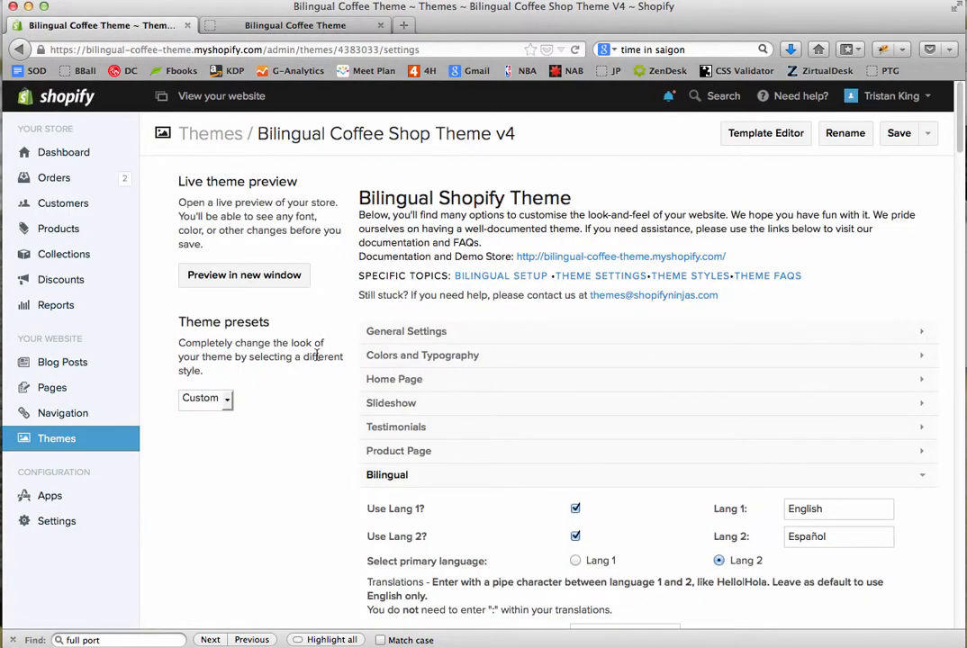
key("ctrl+Tab")
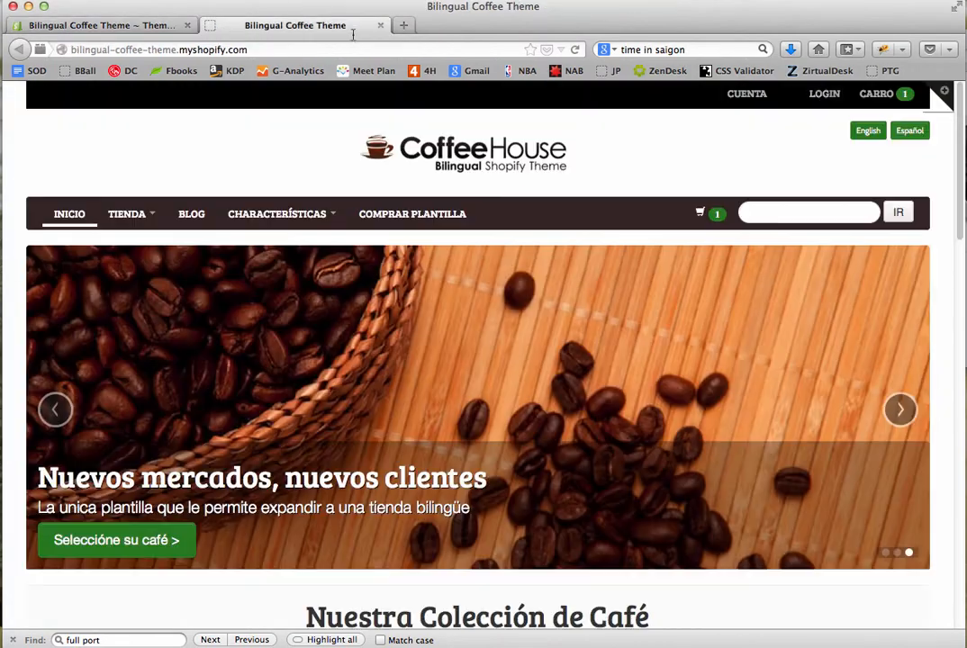
scroll(950, 104, "down", 10)
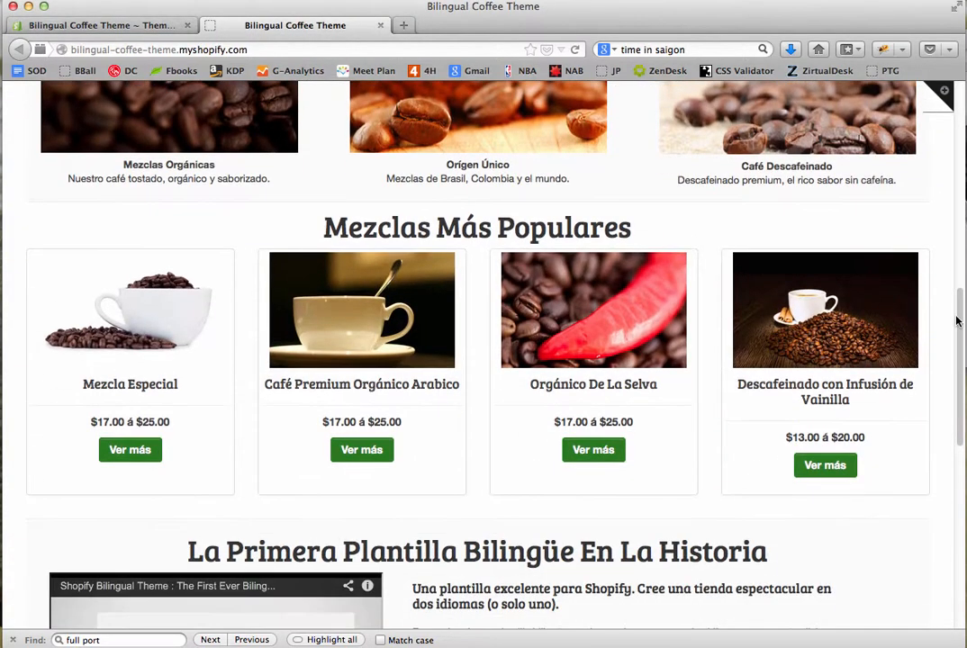
left_click(337, 281)
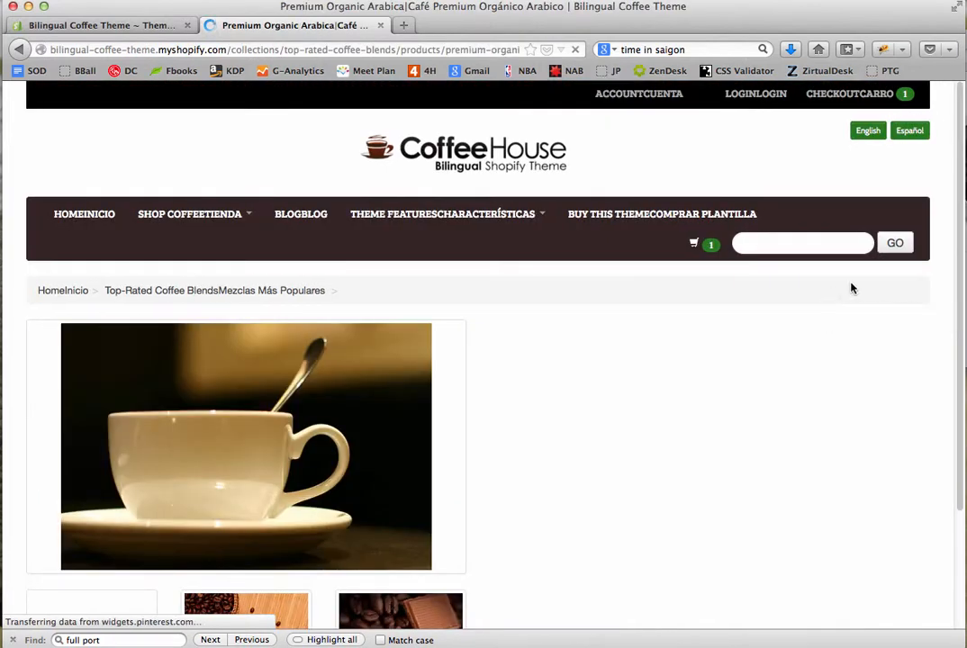
left_click_drag(960, 222, 960, 272)
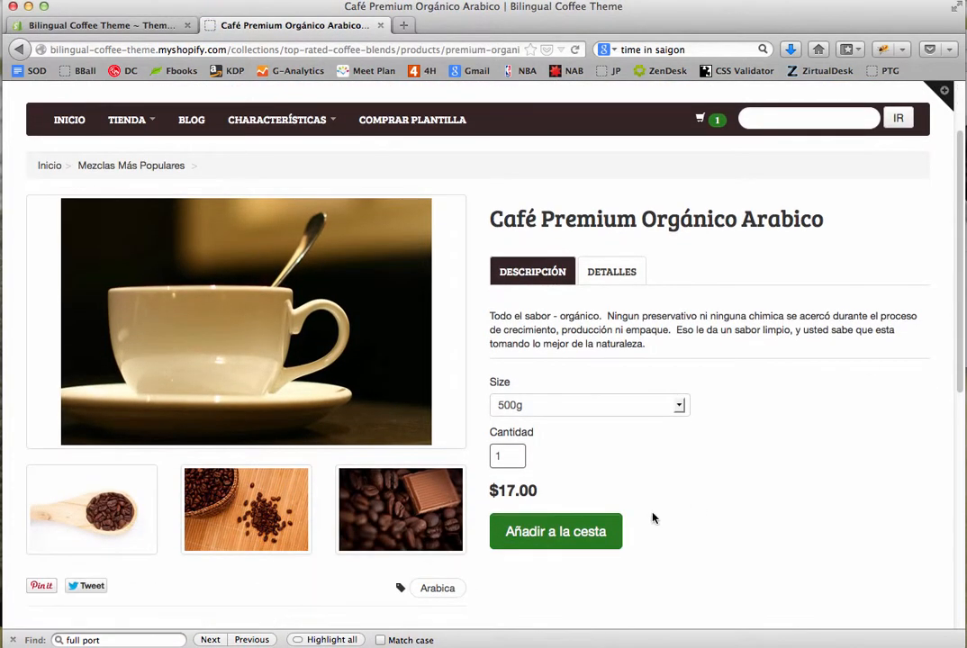
left_click(572, 531)
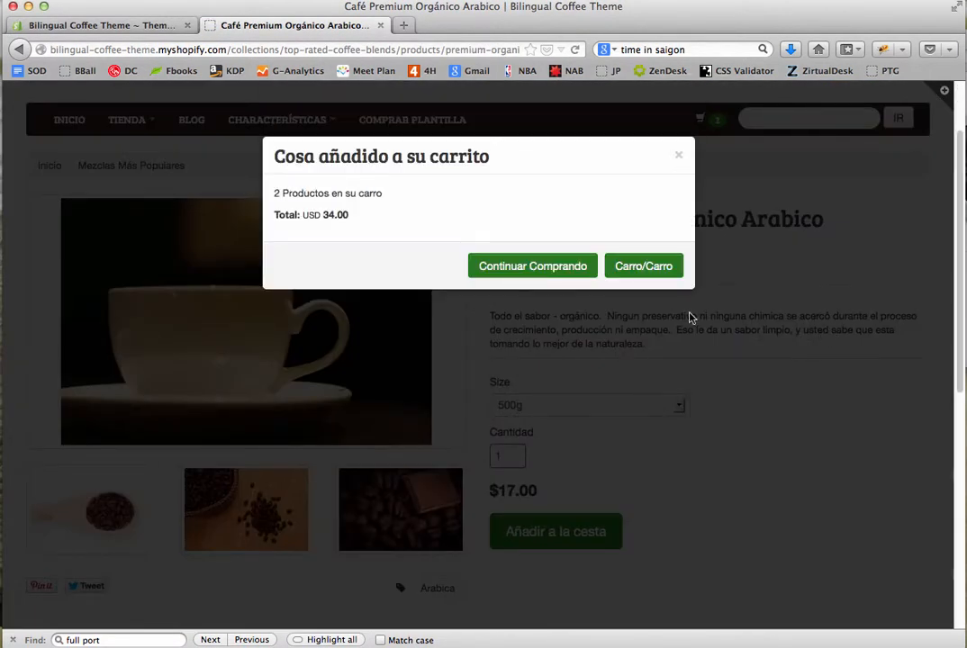
View the cart and proceed to the checkout page as a guest.
left_click(639, 266)
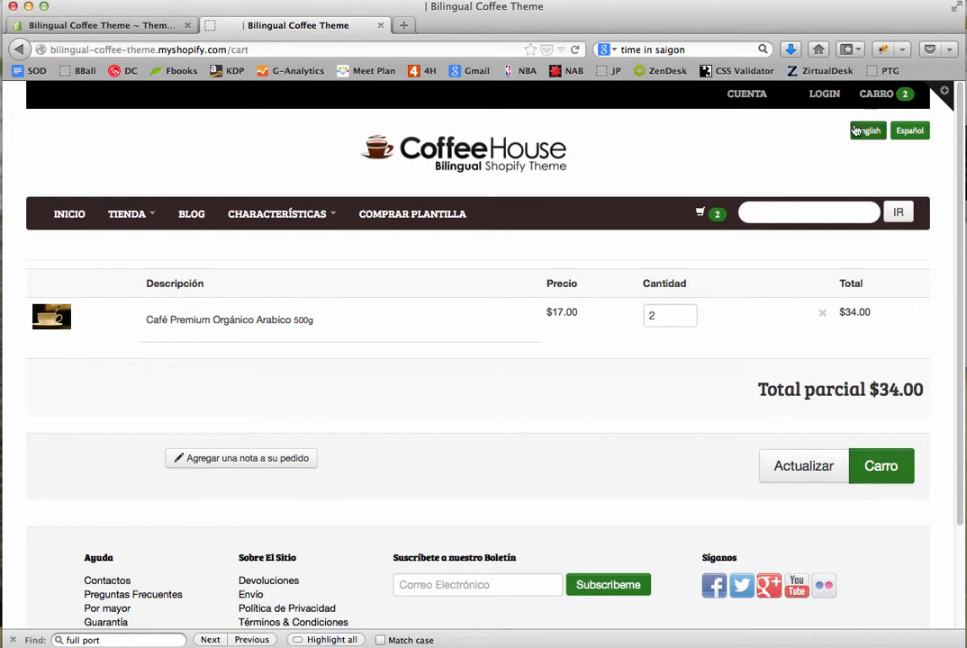
left_click(887, 466)
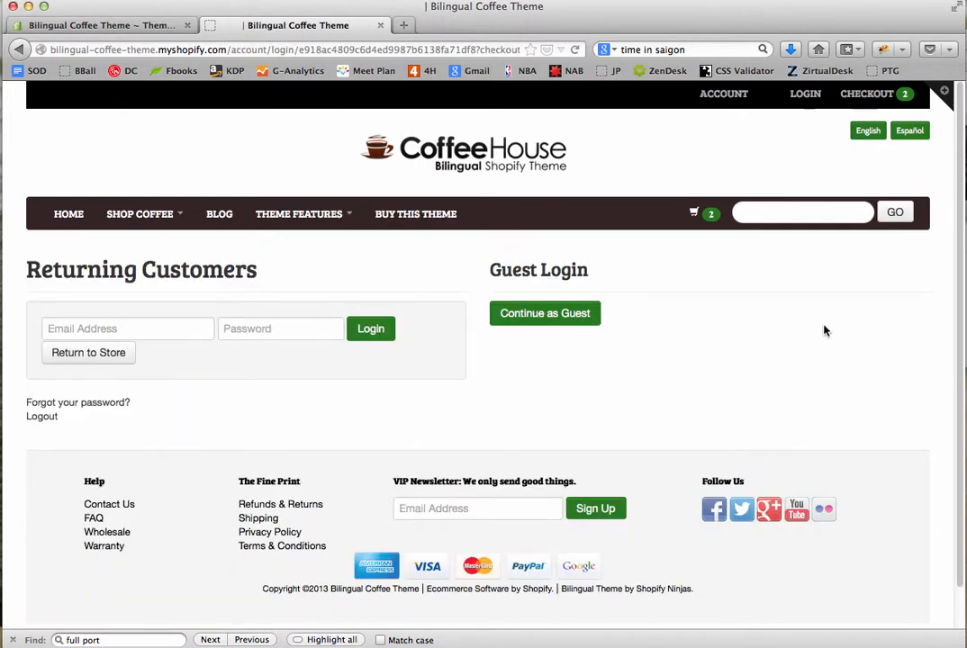
left_click(560, 315)
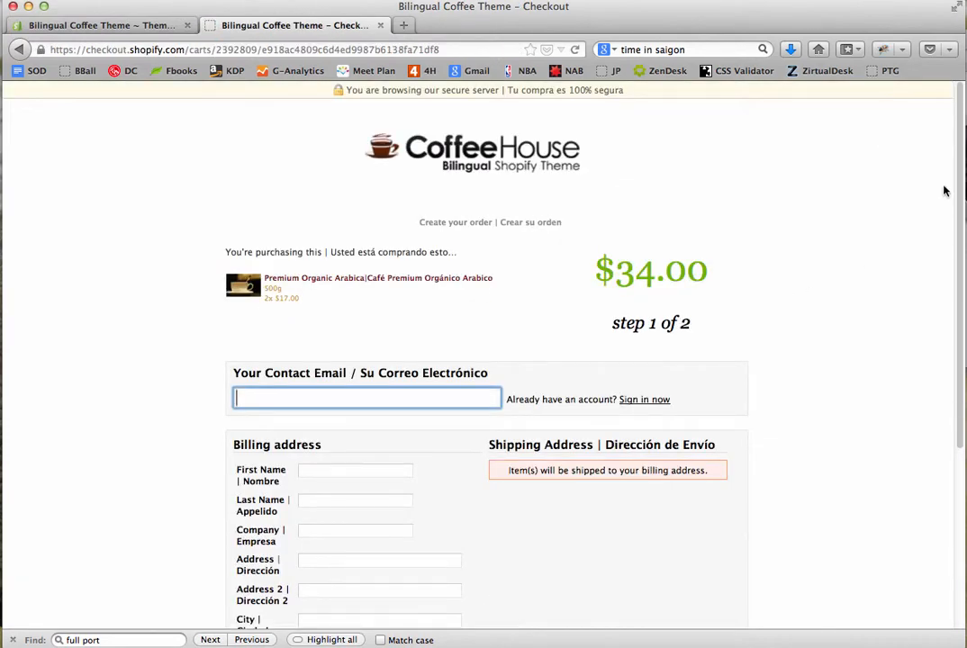
Examine the bilingual checkout labels, comparing the English and Spanish parts of the contact email heading and the billing address fields.
scroll(944, 191, "down", 5)
scroll(950, 171, "up", 5)
left_click_drag(234, 375, 481, 374)
left_click(488, 373)
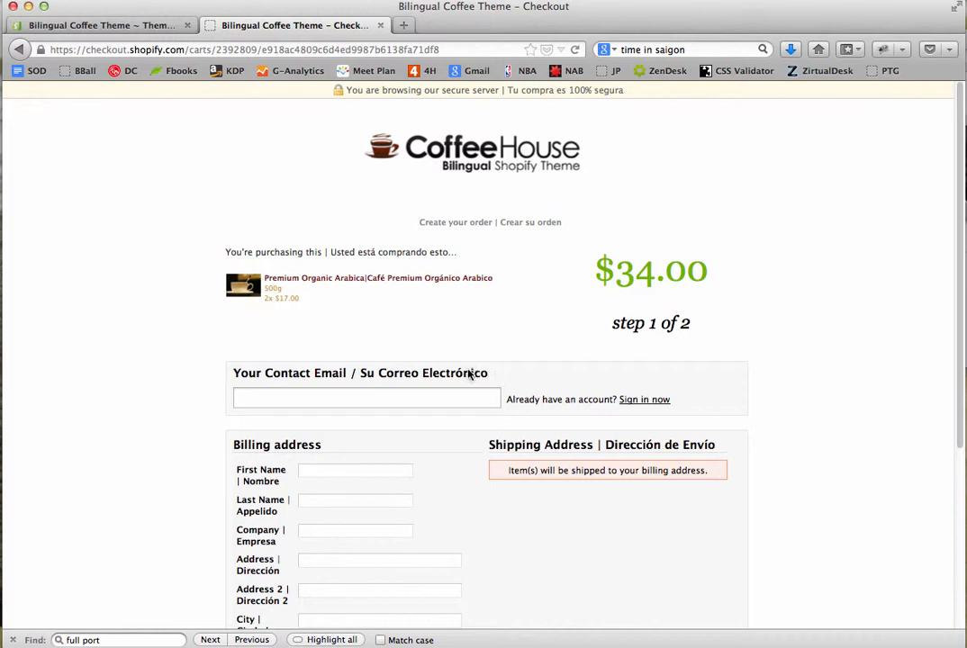
left_click(292, 376)
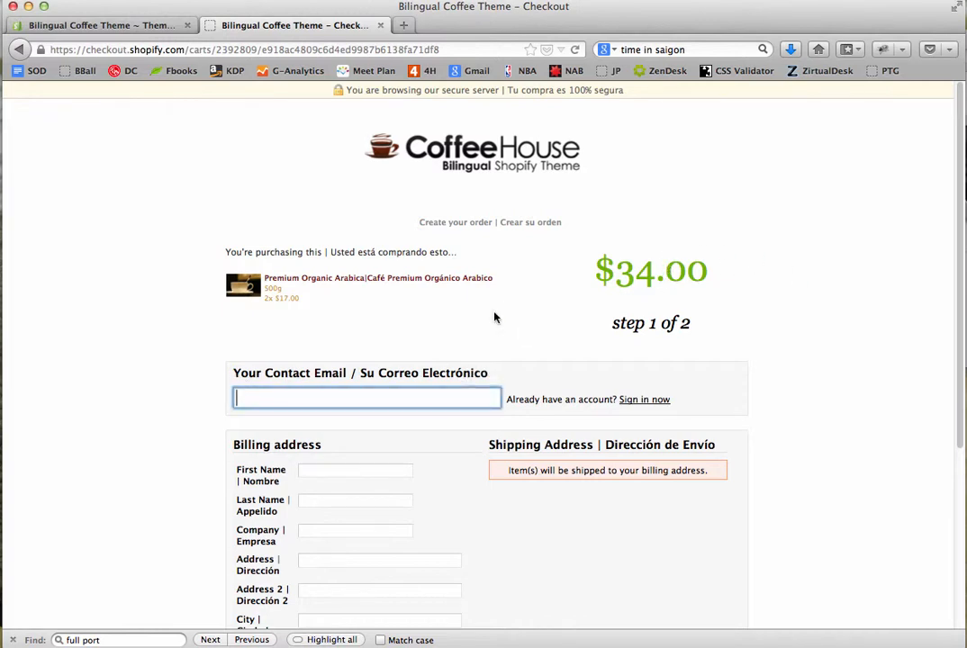
left_click_drag(236, 376, 346, 378)
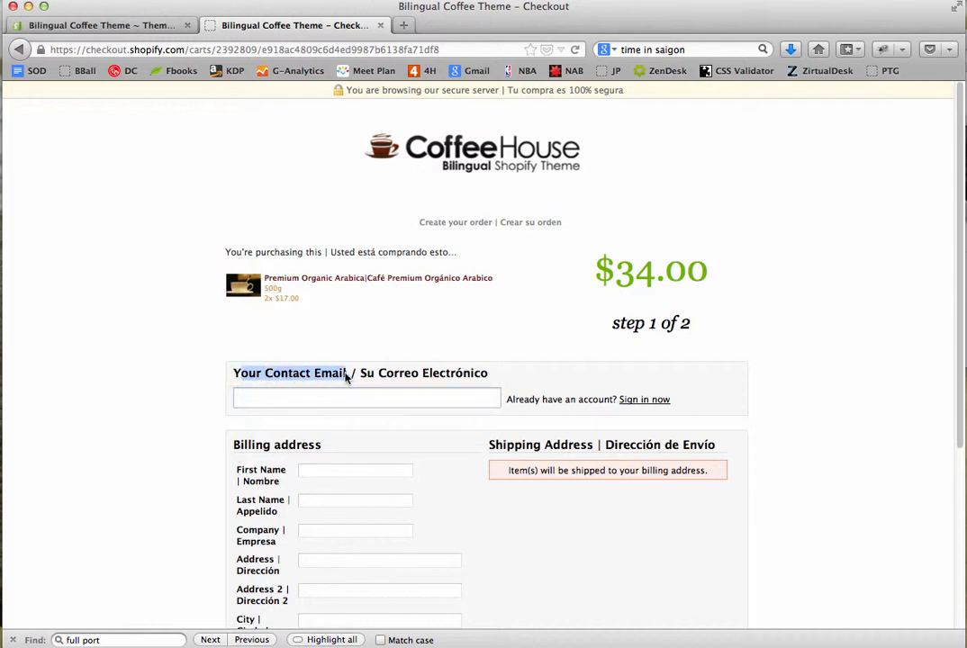
left_click(422, 381)
left_click_drag(491, 378, 361, 380)
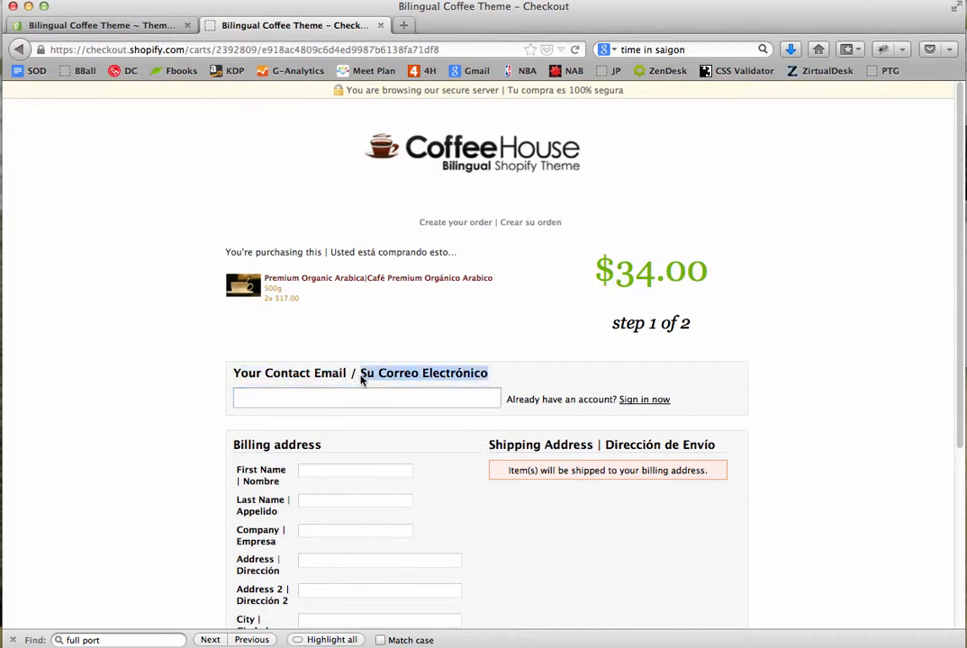
left_click(316, 378)
left_click_drag(237, 376, 349, 375)
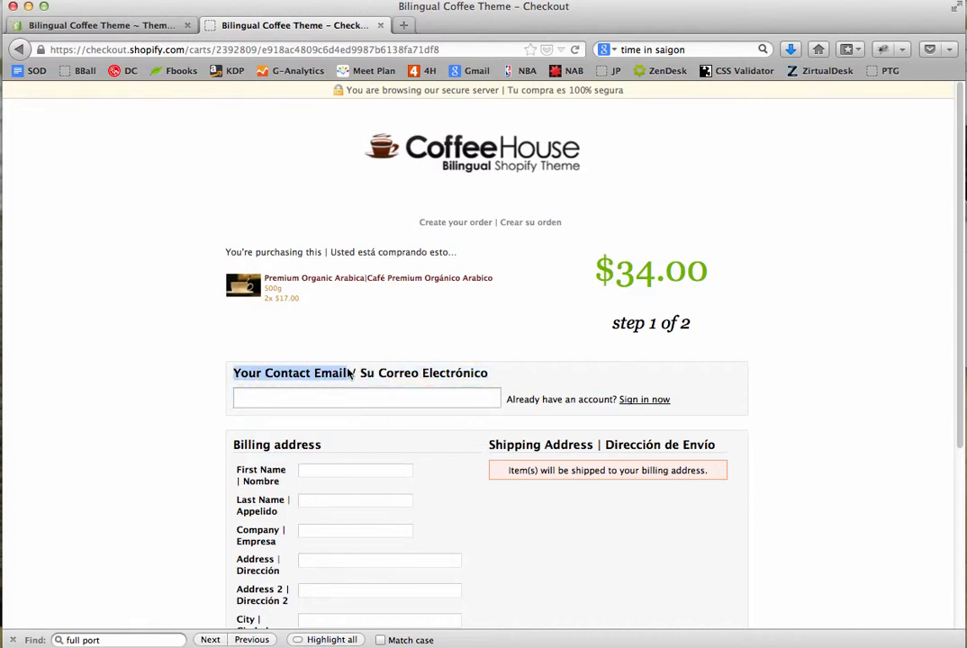
left_click_drag(488, 375, 362, 376)
left_click(378, 376)
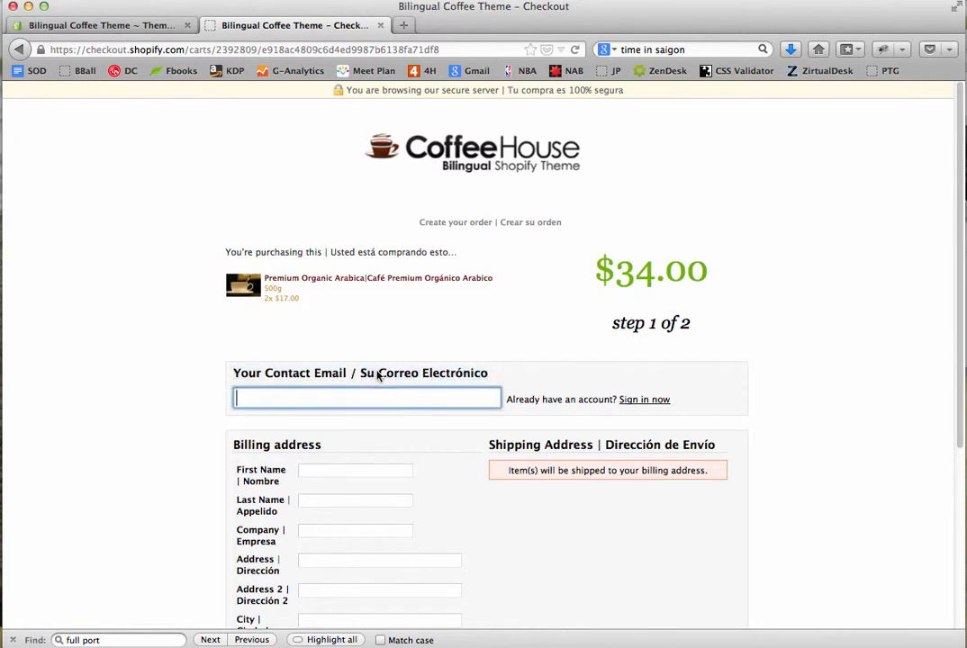
left_click_drag(290, 469, 239, 469)
left_click(270, 484)
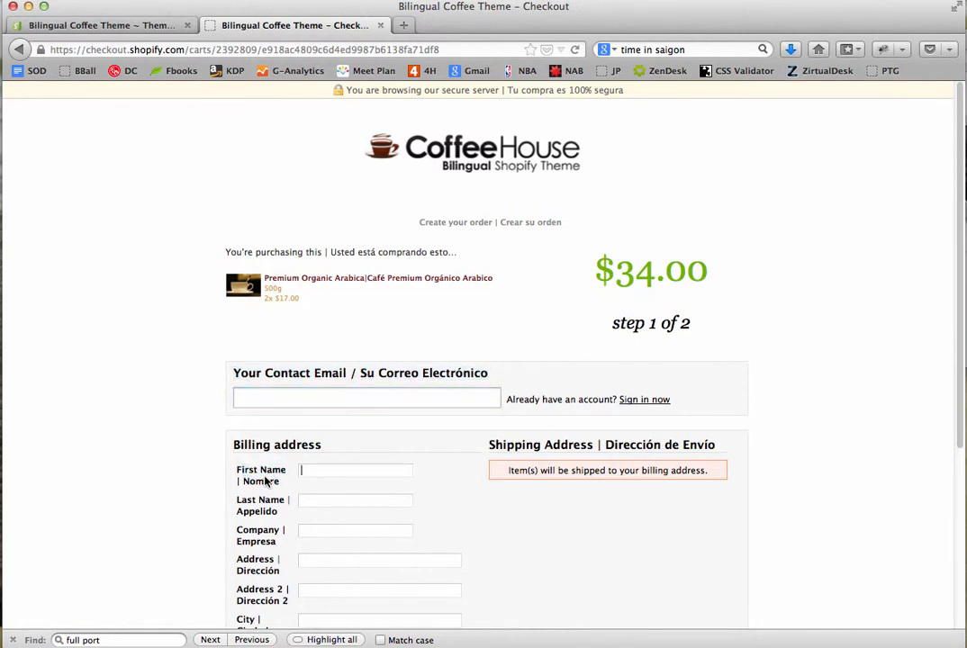
left_click_drag(958, 300, 956, 409)
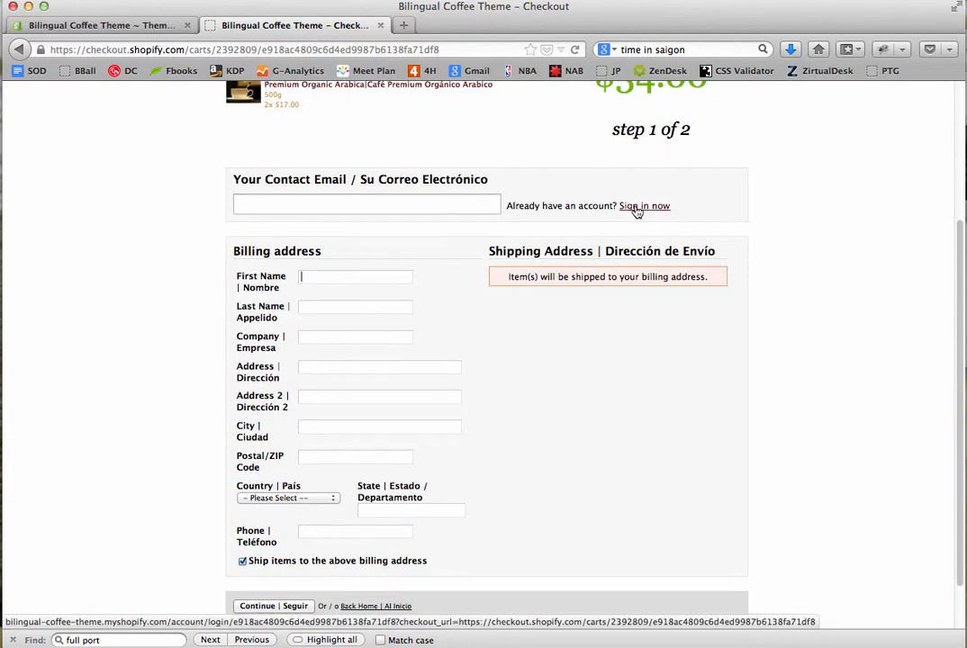
In the store admin's checkout settings, open the Bilingual Coffee Theme translation used as the Checkout Language.
left_click(153, 25)
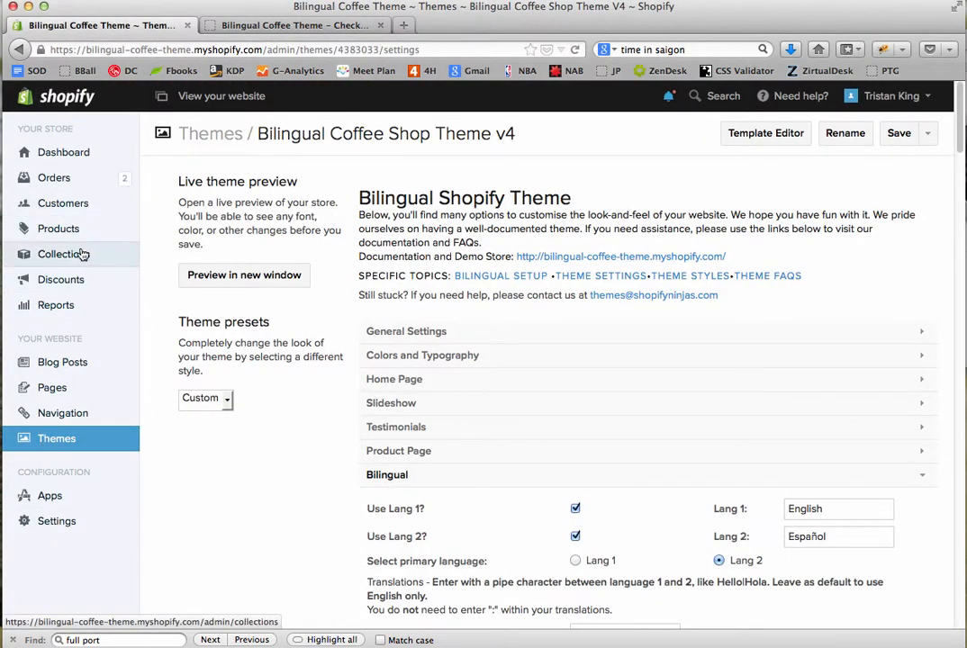
left_click(68, 530)
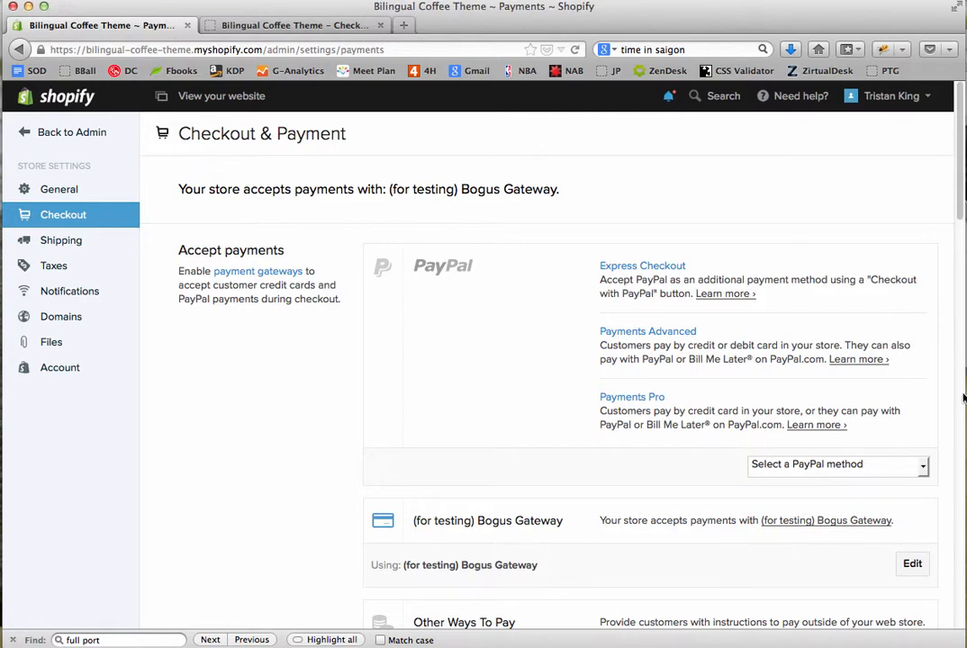
left_click(959, 511)
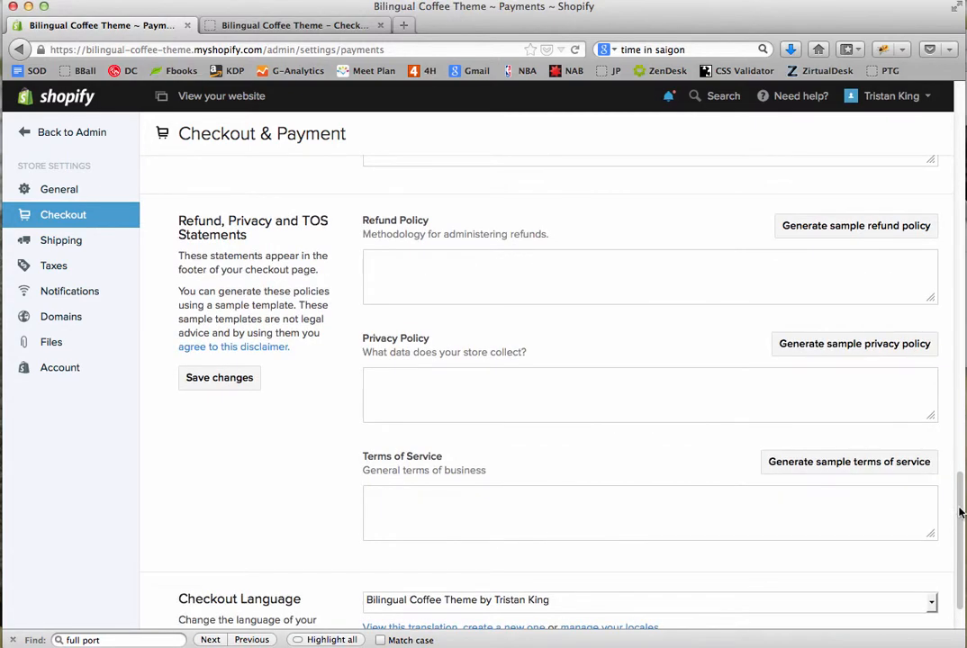
left_click_drag(958, 509, 900, 562)
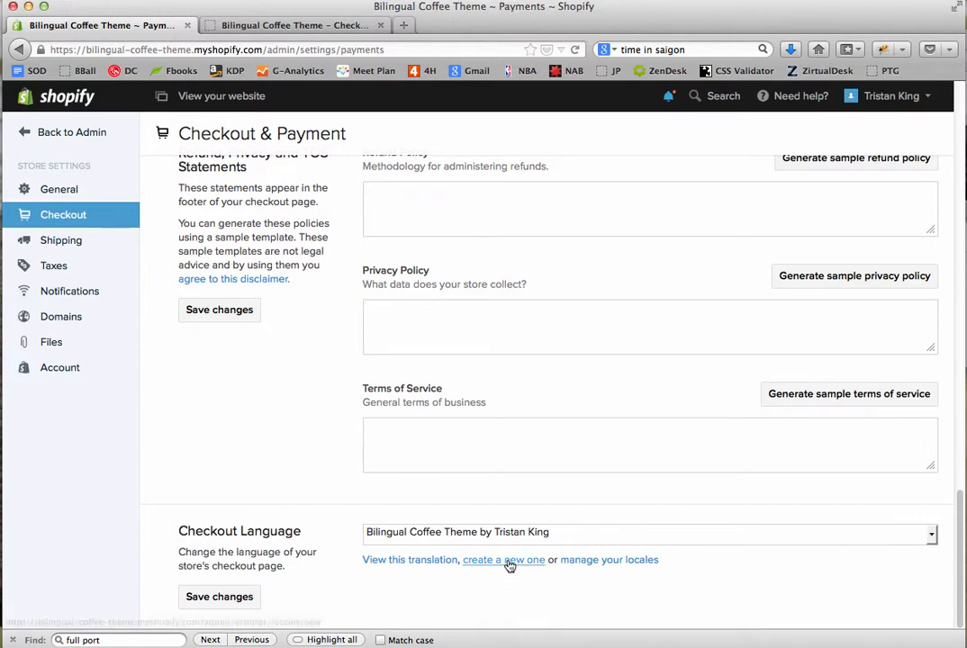
left_click(416, 559)
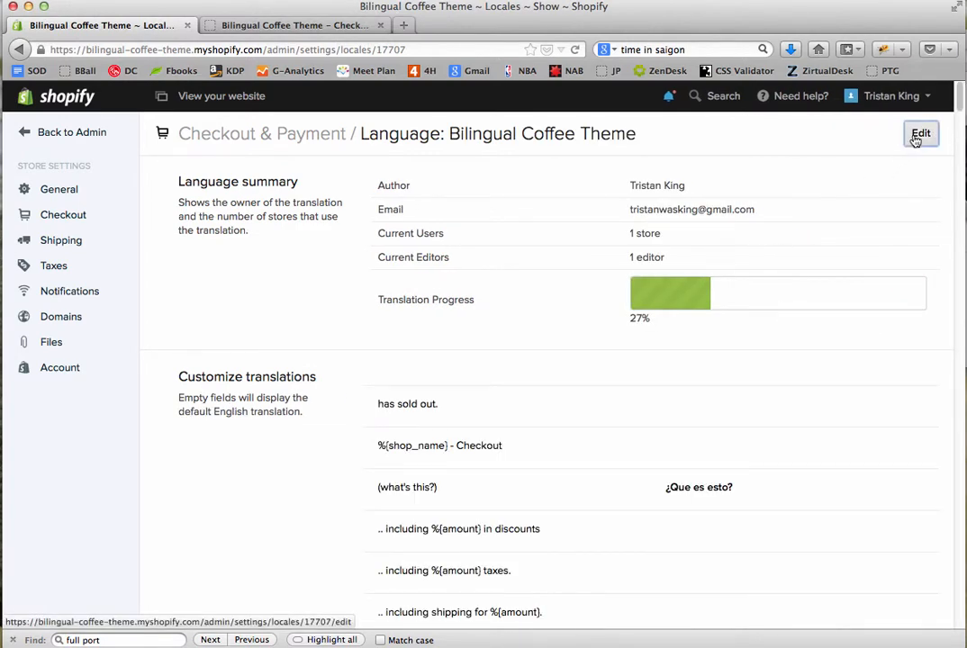
Open the Bilingual Coffee Theme checkout translation for editing and look over its customizable translation fields.
left_click(921, 133)
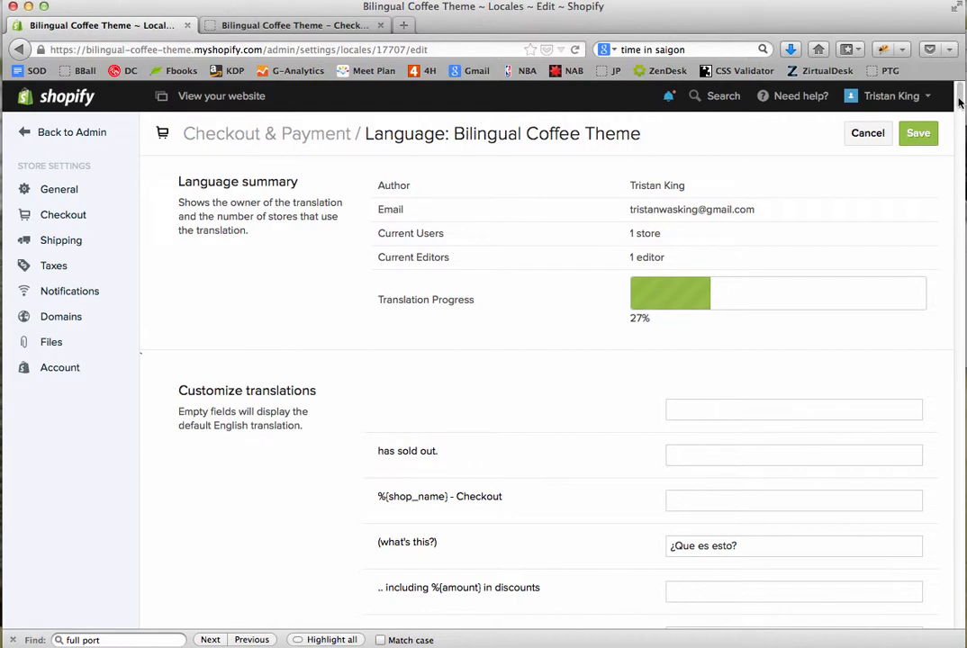
scroll(960, 103, "down", 5)
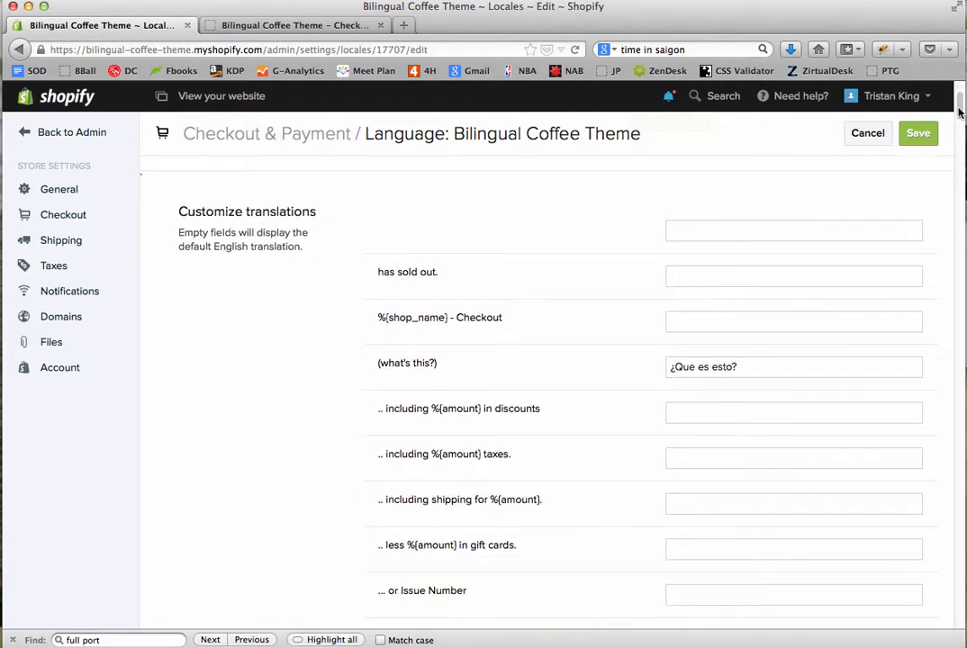
scroll(959, 106, "up", 4)
scroll(959, 101, "up", 1)
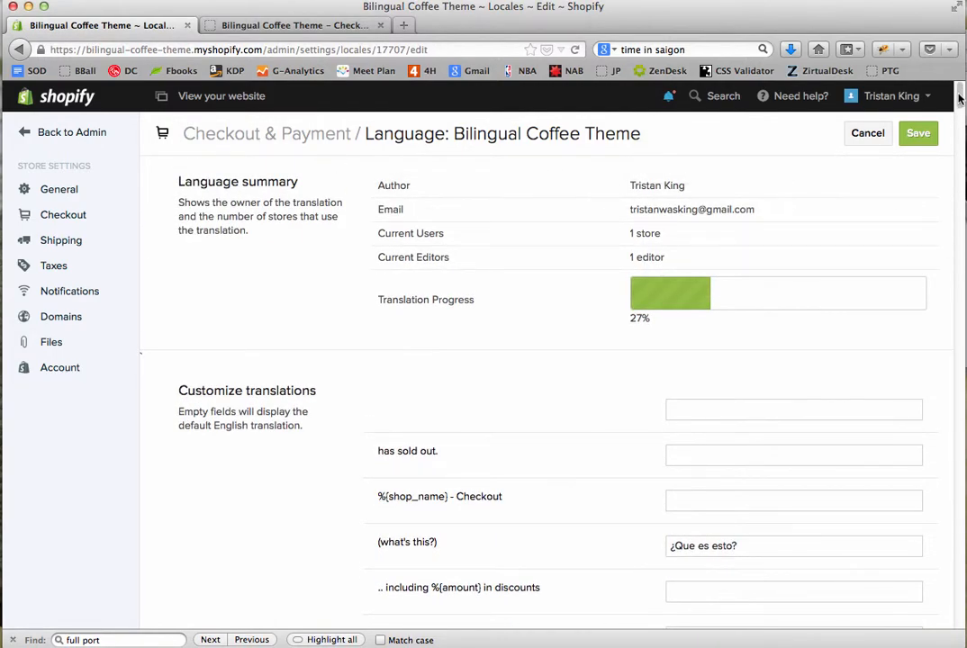
Look through the checkout translation fields from the sold-out message to the address lines, including the empty ones.
scroll(959, 100, "down", 6)
scroll(960, 117, "down", 1)
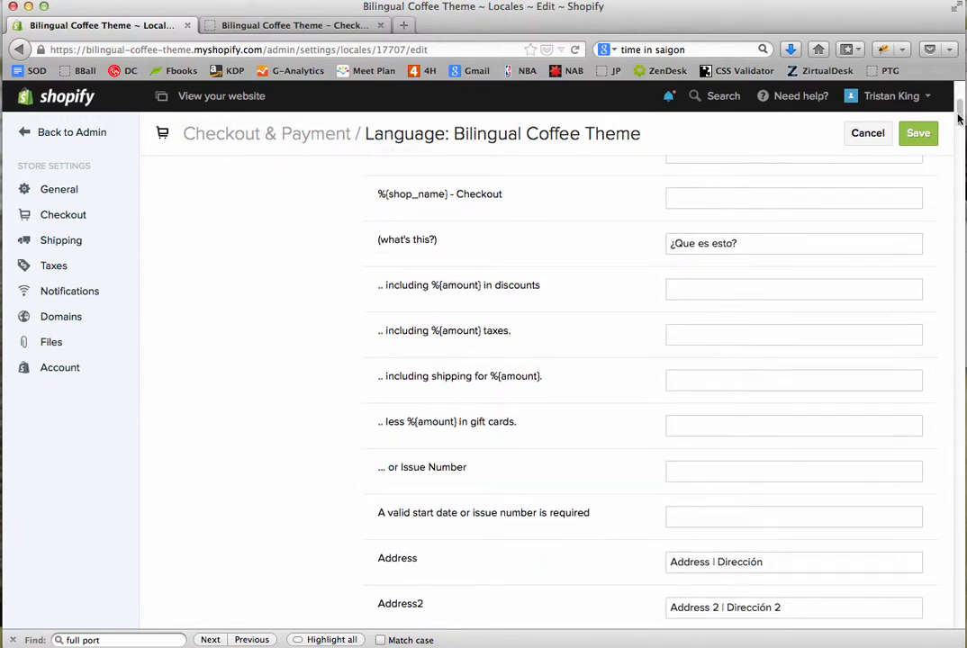
scroll(959, 117, "up", 1)
scroll(960, 117, "down", 1)
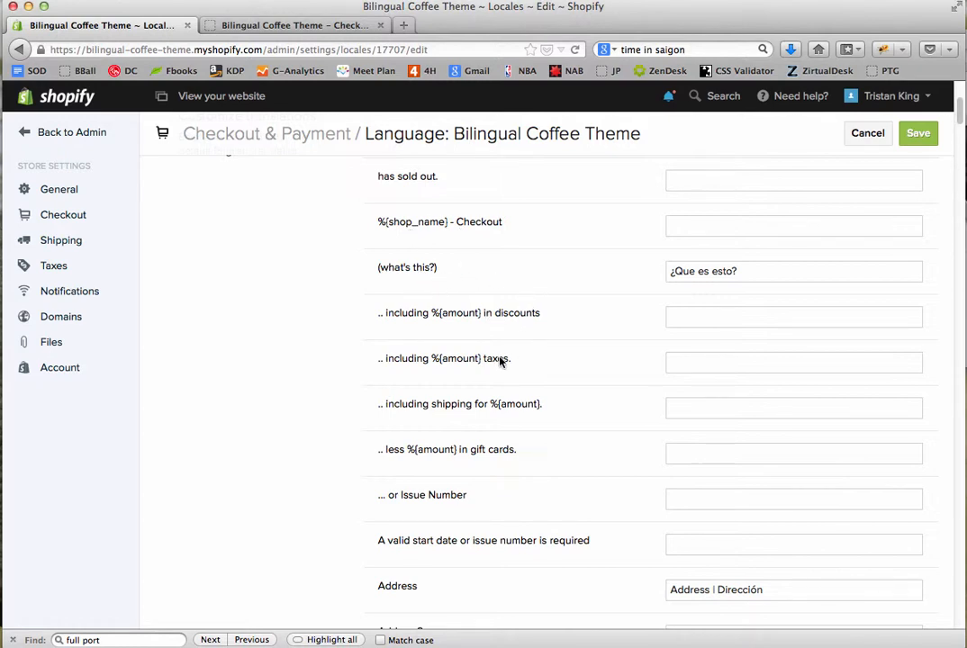
left_click(689, 180)
left_click(695, 220)
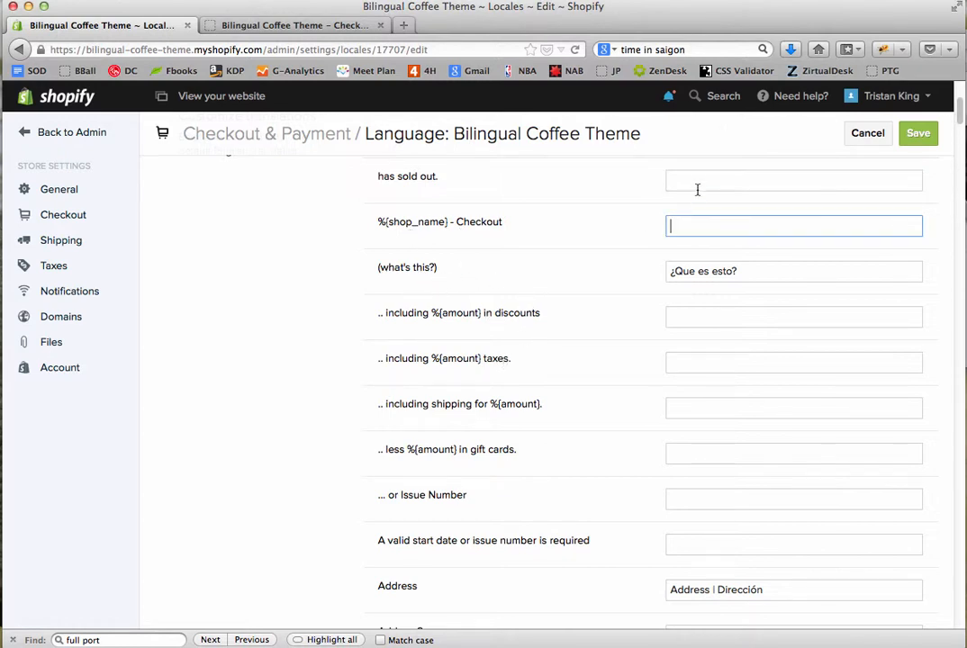
left_click(697, 187)
left_click(693, 221)
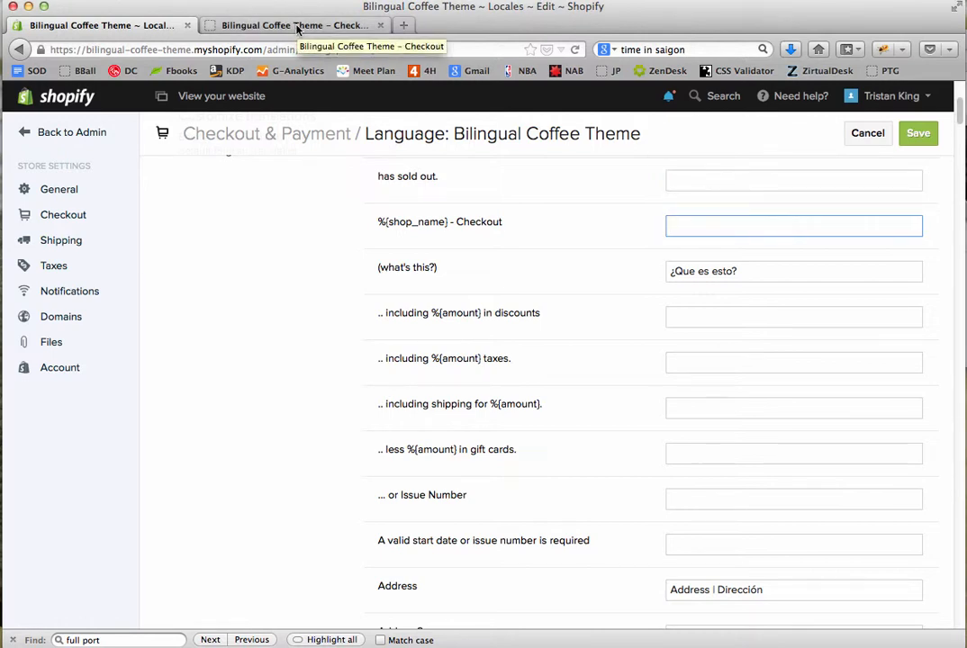
Compare the checkout page's contact email heading and address labels with the entries in the checkout translation editor.
left_click(245, 27)
left_click(132, 27)
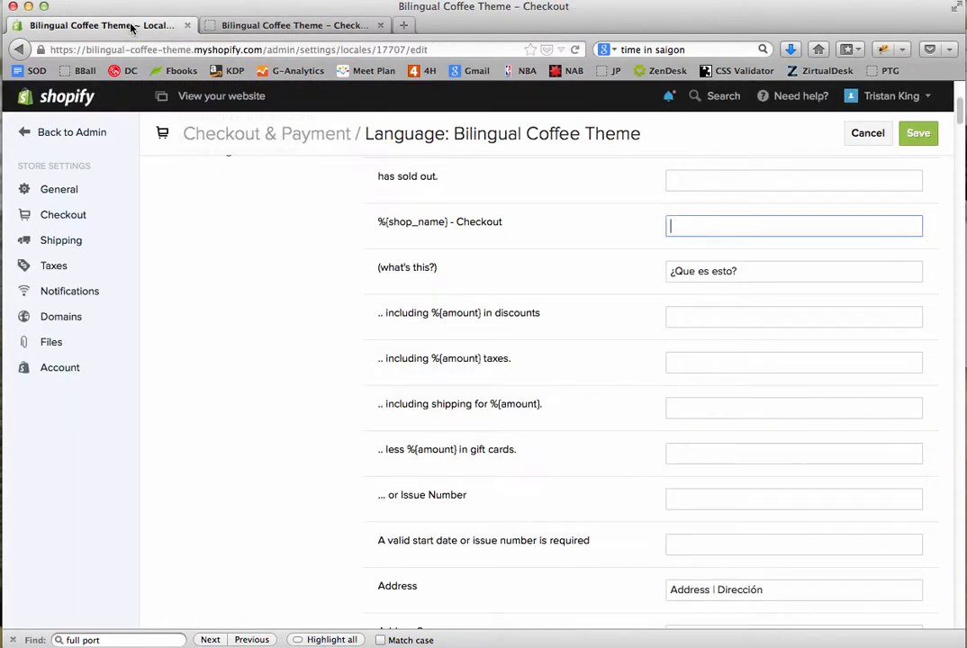
left_click(279, 25)
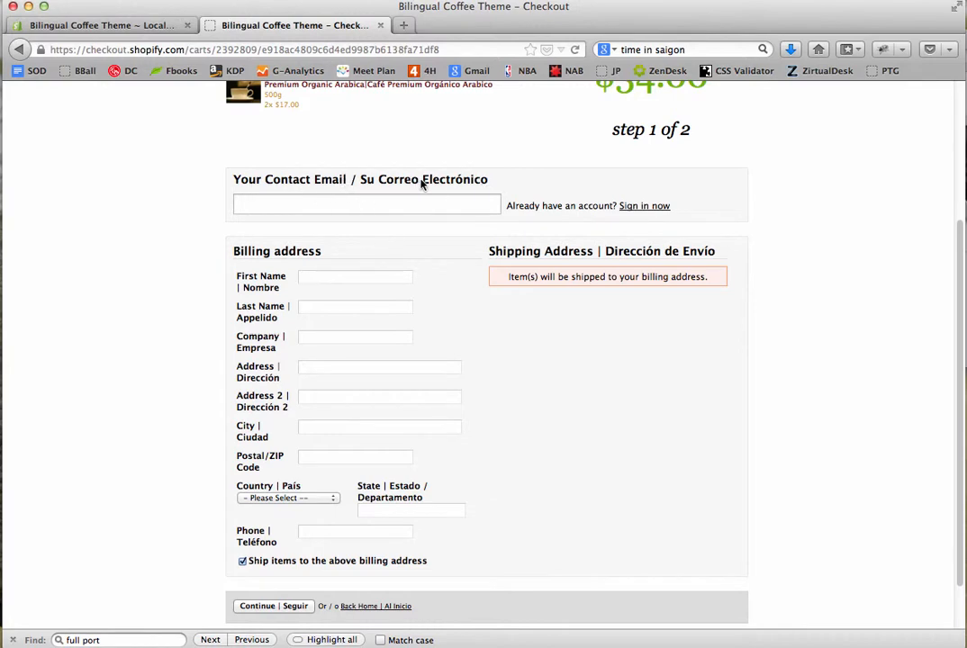
left_click(129, 27)
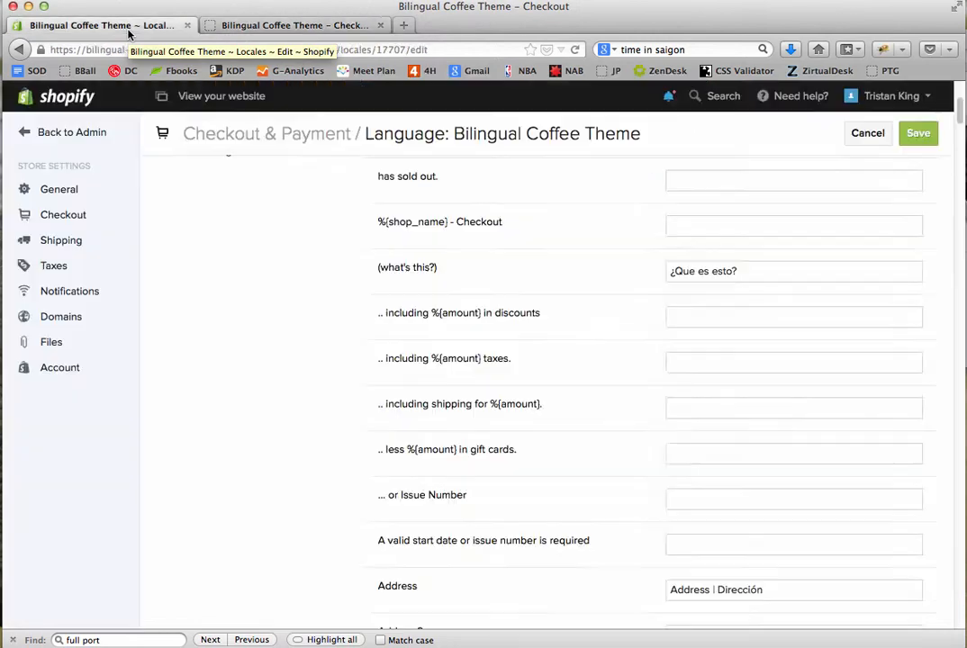
Copy the English phrase "has sold out." into its translation field and add a " / " separator after it.
left_click(700, 180)
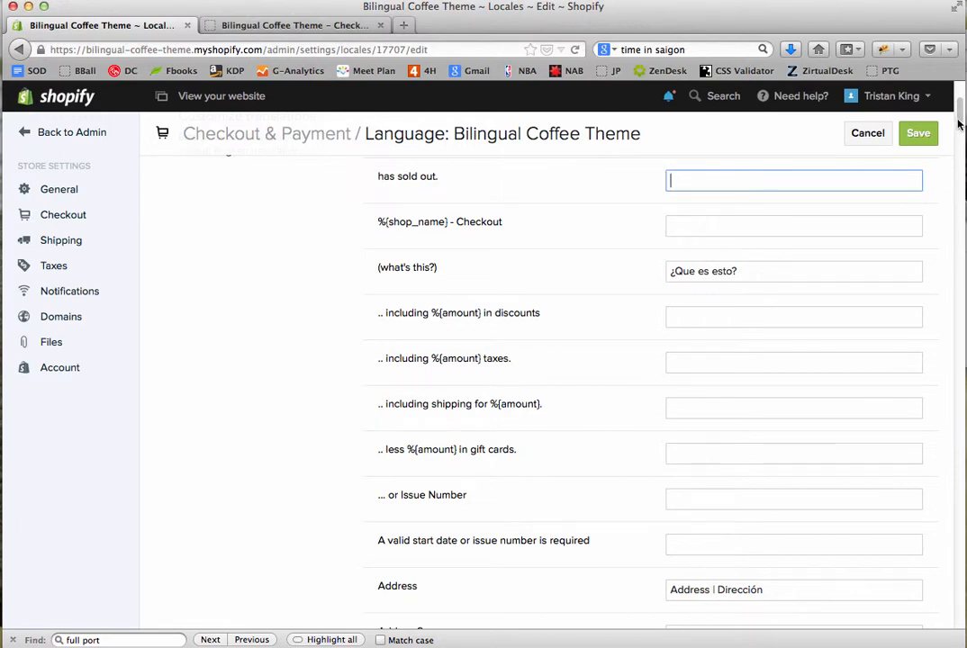
scroll(960, 121, "up", 1)
scroll(960, 122, "up", 3)
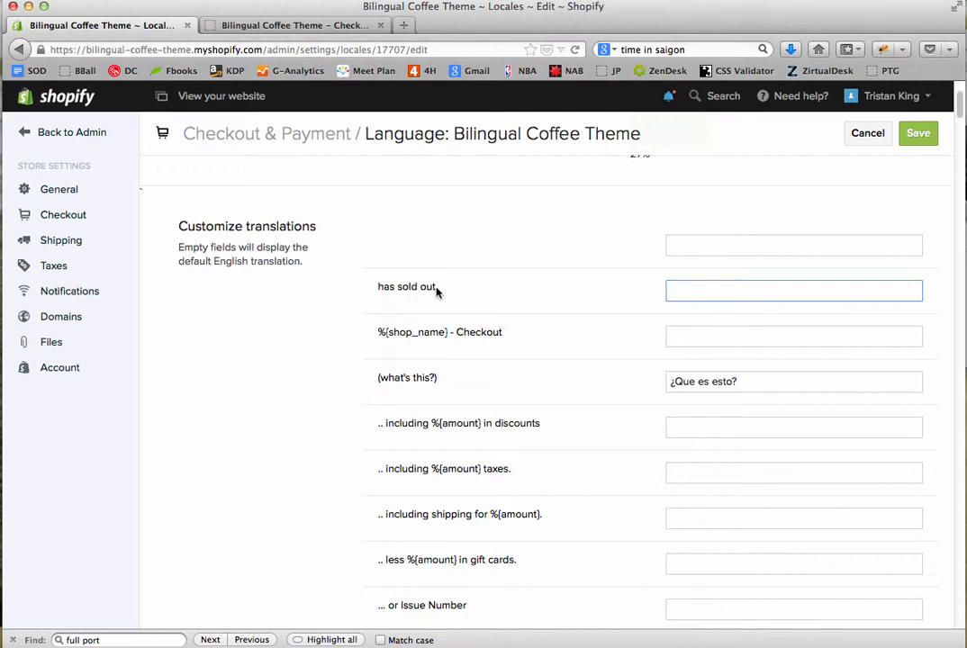
left_click_drag(437, 289, 379, 290)
key("super+c")
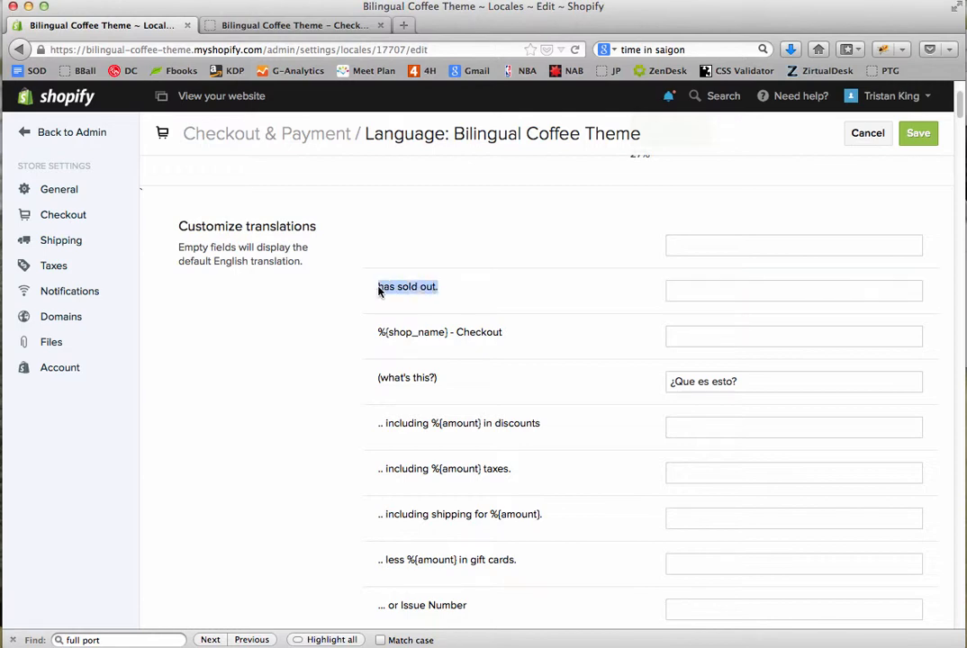
left_click(692, 290)
key("super+v")
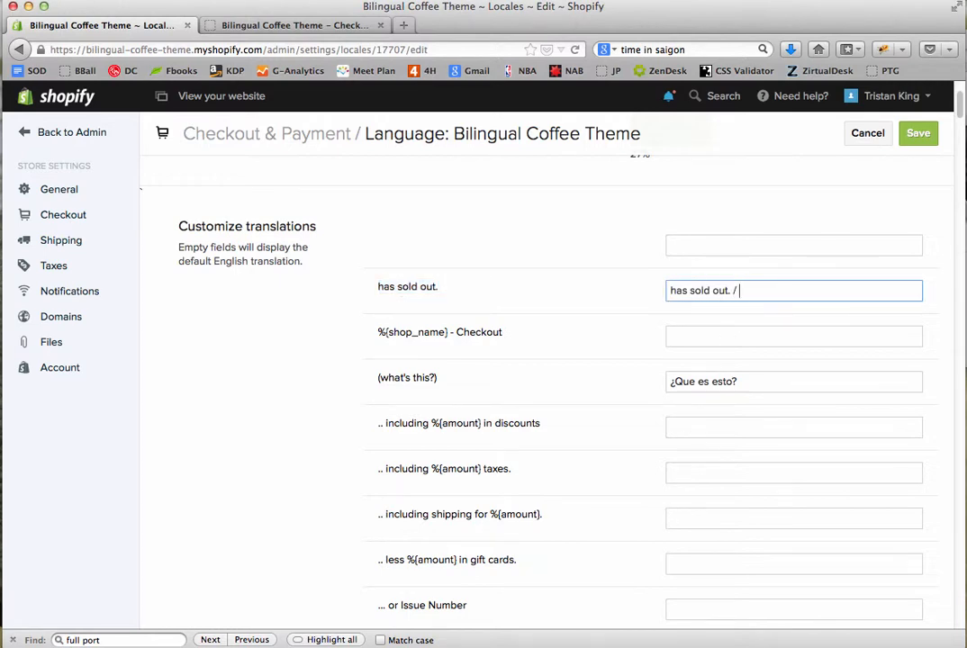
Copy "se ha agotado." from the Checkout sheet of Translation_Spanish.xlsx in Excel and append it after the slash in the store's sold-out translation.
key("super+Tab")
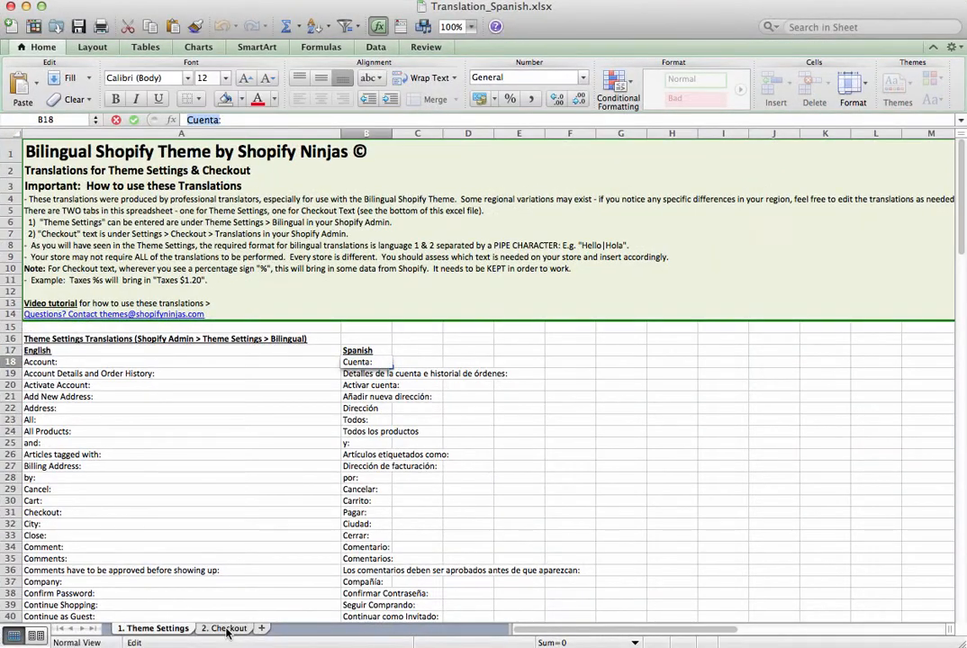
left_click(227, 629)
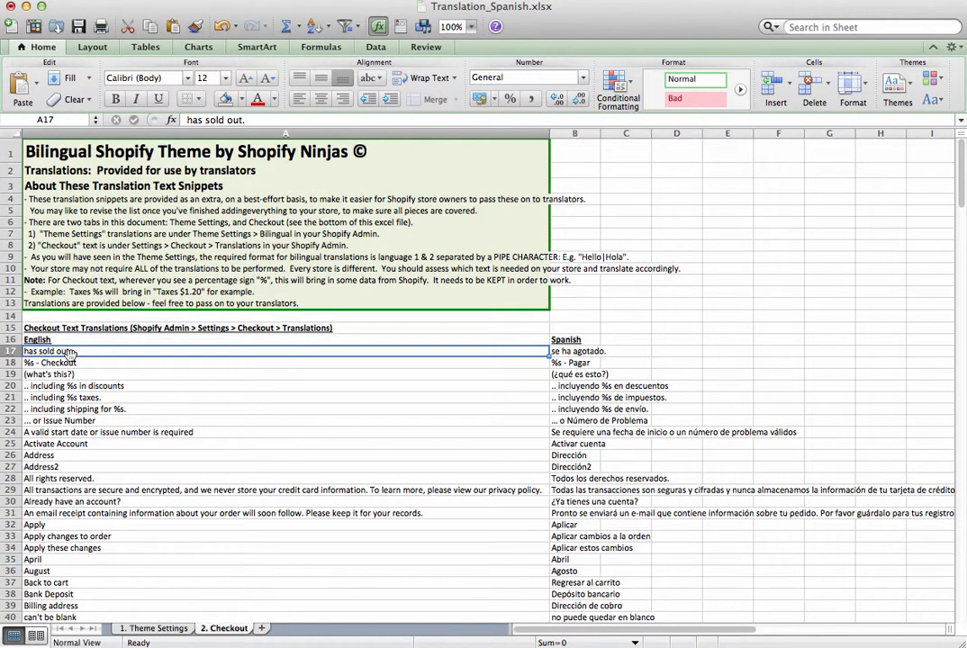
left_click(576, 351)
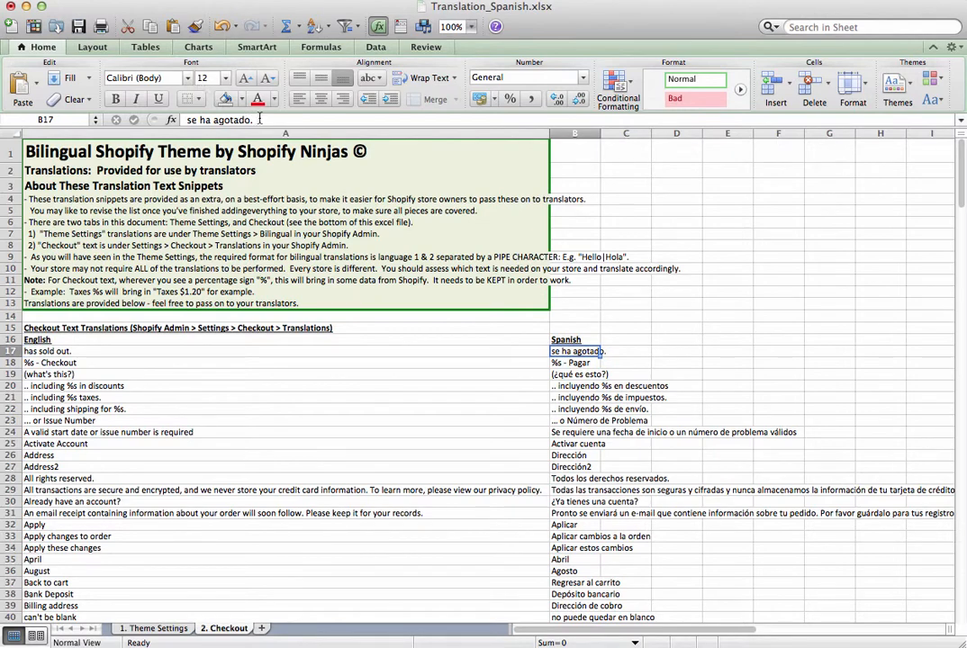
left_click_drag(259, 119, 134, 119)
key("super+c")
key("super+Tab")
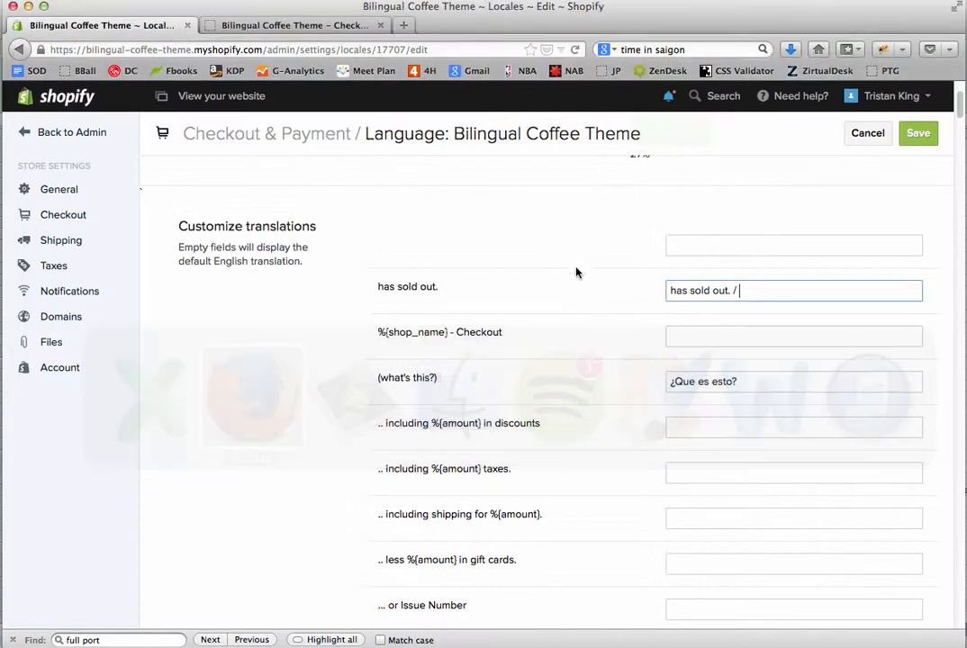
key("super+v")
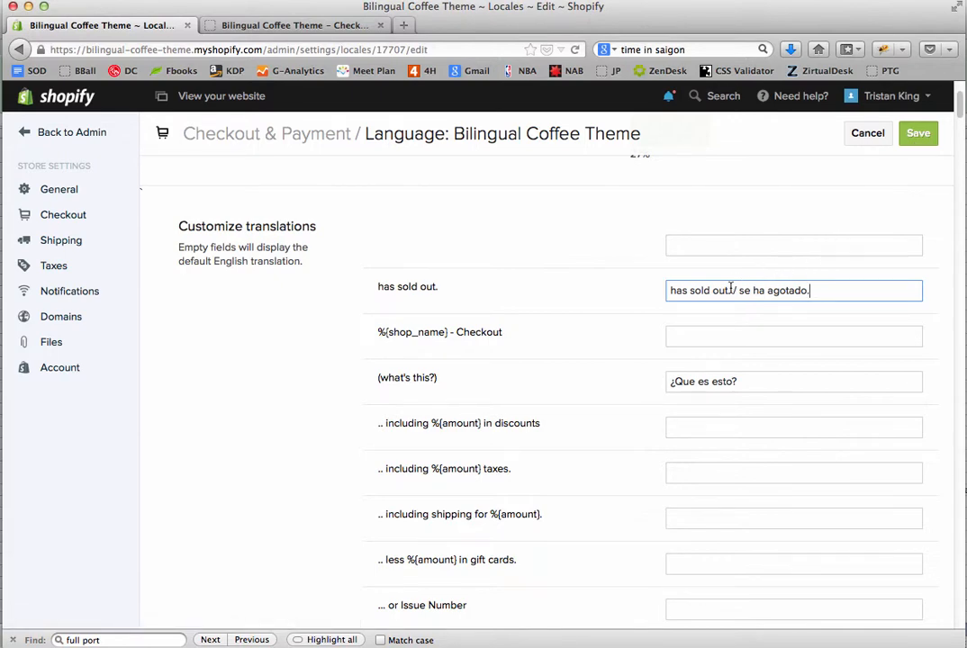
Review the English and Spanish parts of the sold-out translation.
left_click_drag(730, 290, 669, 290)
left_click(723, 289)
left_click_drag(730, 290, 660, 294)
left_click_drag(829, 292, 744, 290)
left_click(745, 290)
Examine the %{amount} placeholder in the ".. including %{amount} in discounts" phrase.
left_click(681, 427)
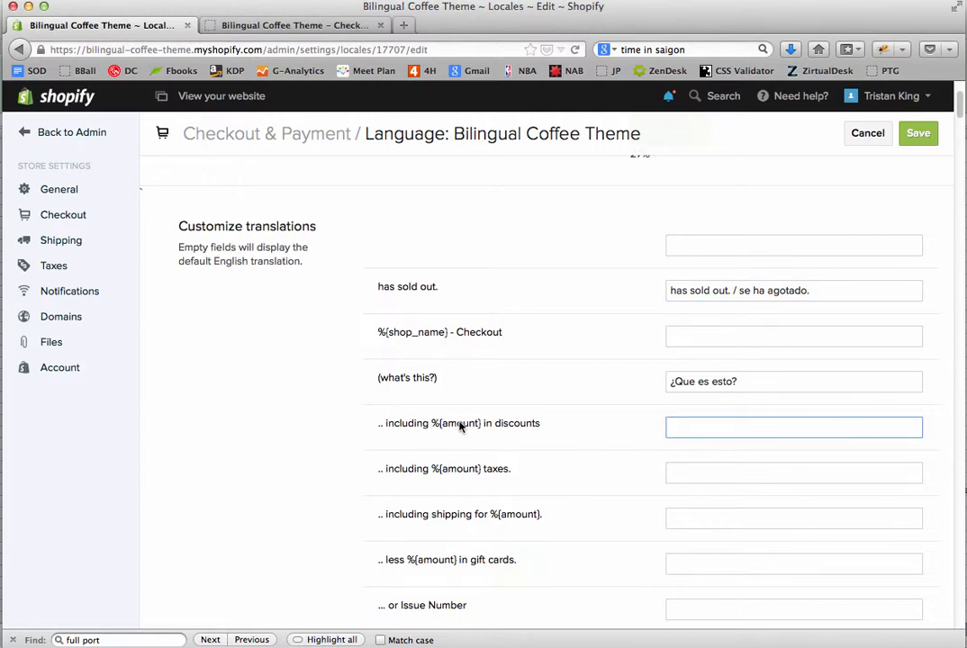
left_click_drag(432, 427, 446, 430)
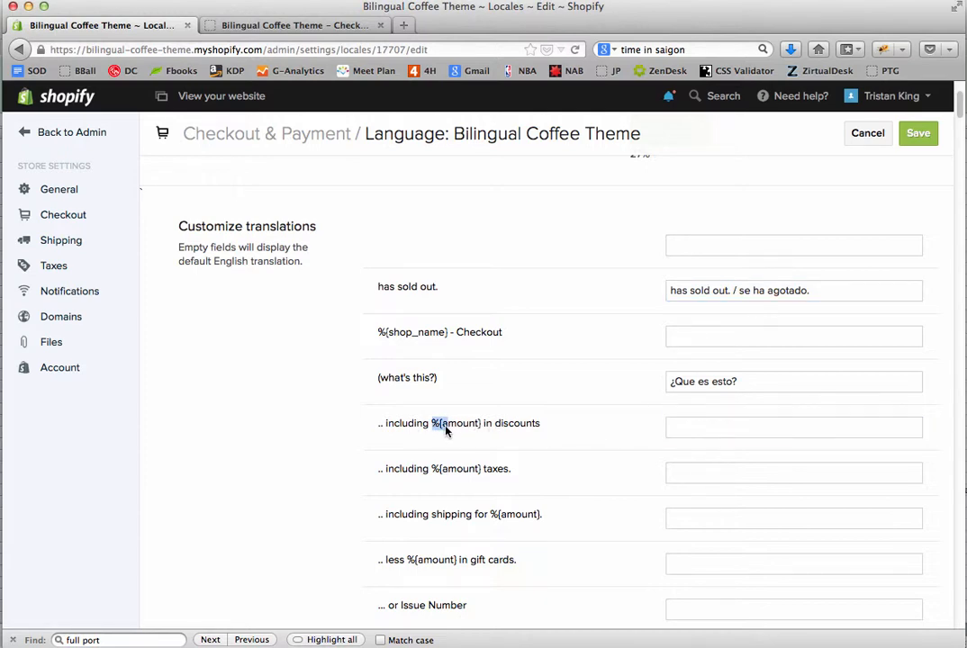
left_click(695, 430)
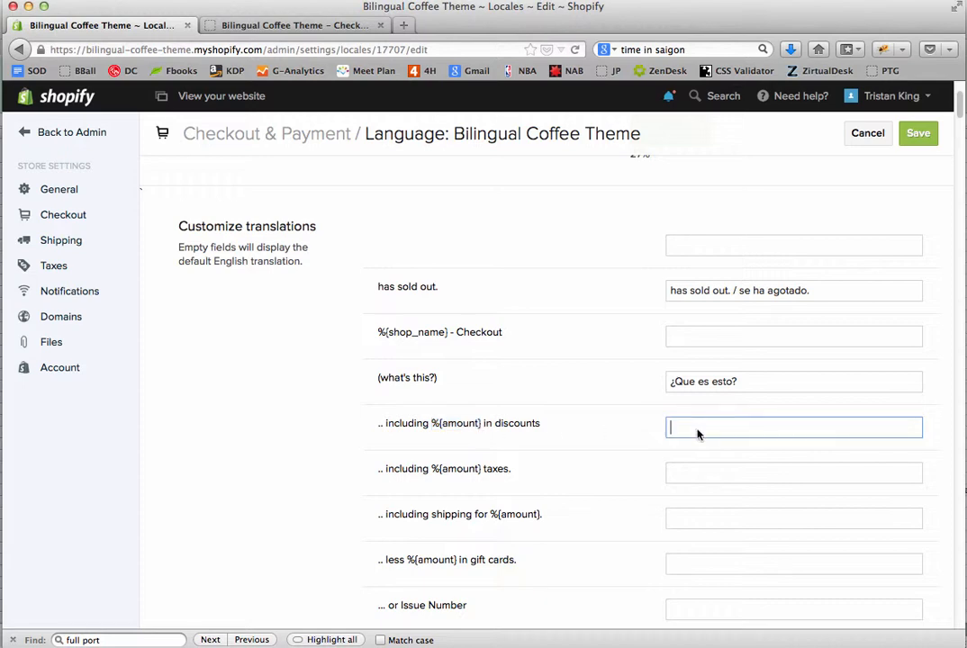
left_click_drag(432, 427, 481, 428)
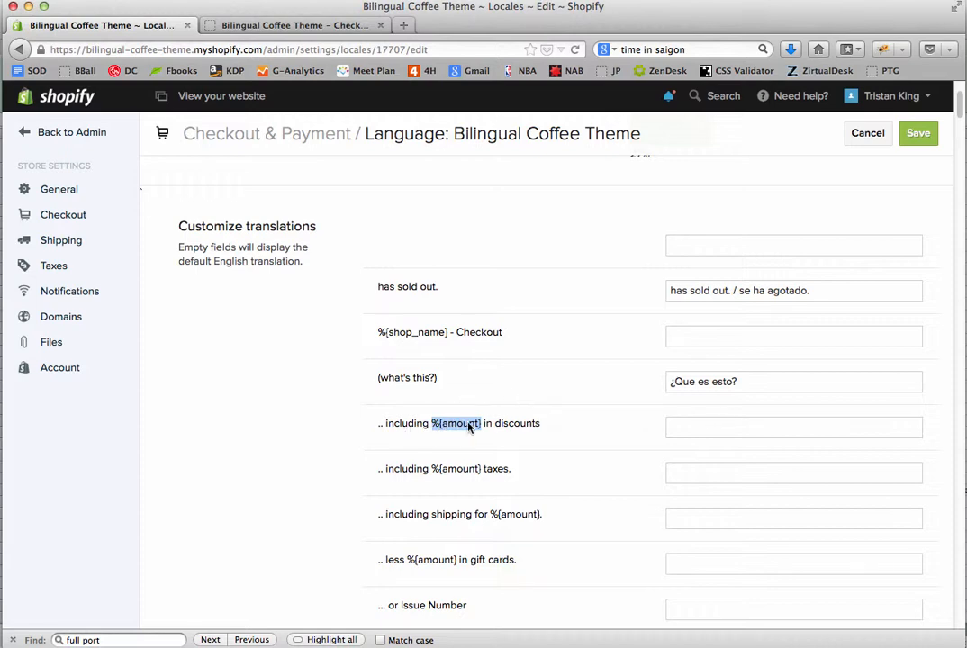
Copy ".. including %s in discounts" from the Excel Checkout sheet into the store's discounts translation field, followed by a " / " separator.
left_click(688, 425)
key("super+Tab")
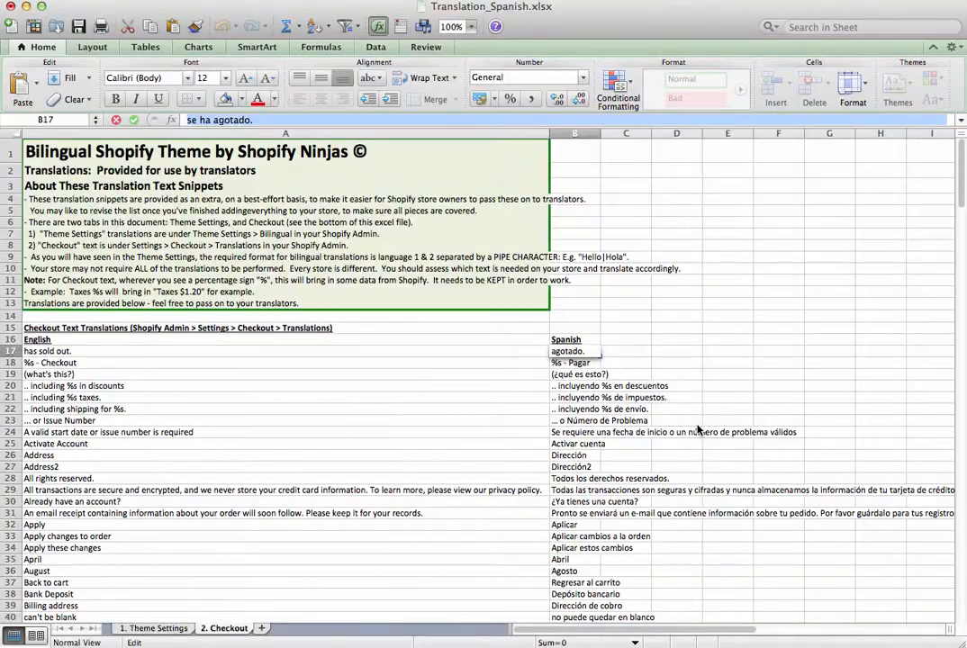
left_click(100, 385)
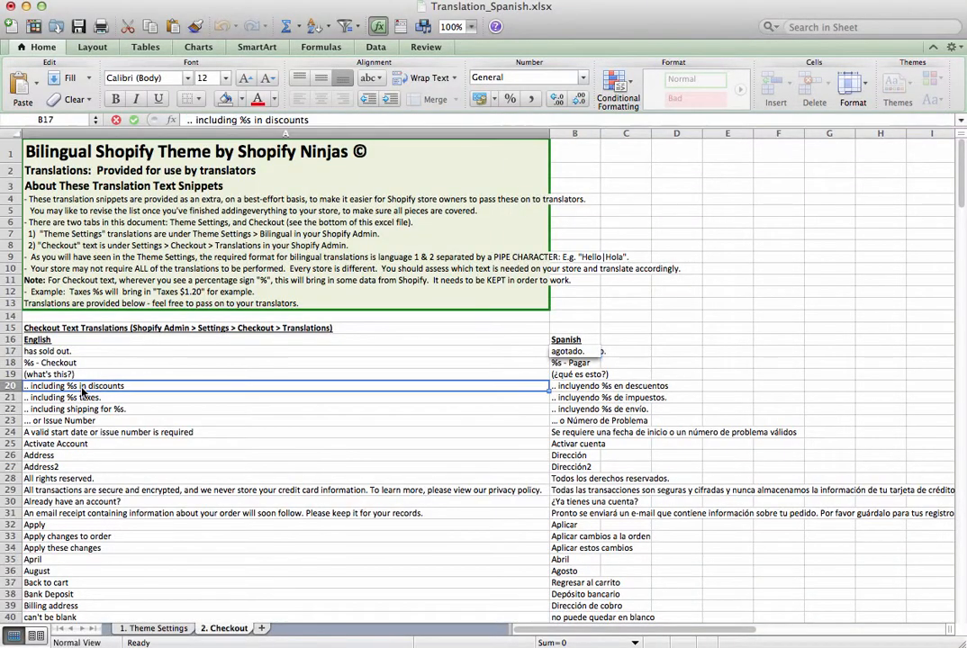
left_click(574, 386)
left_click(431, 385)
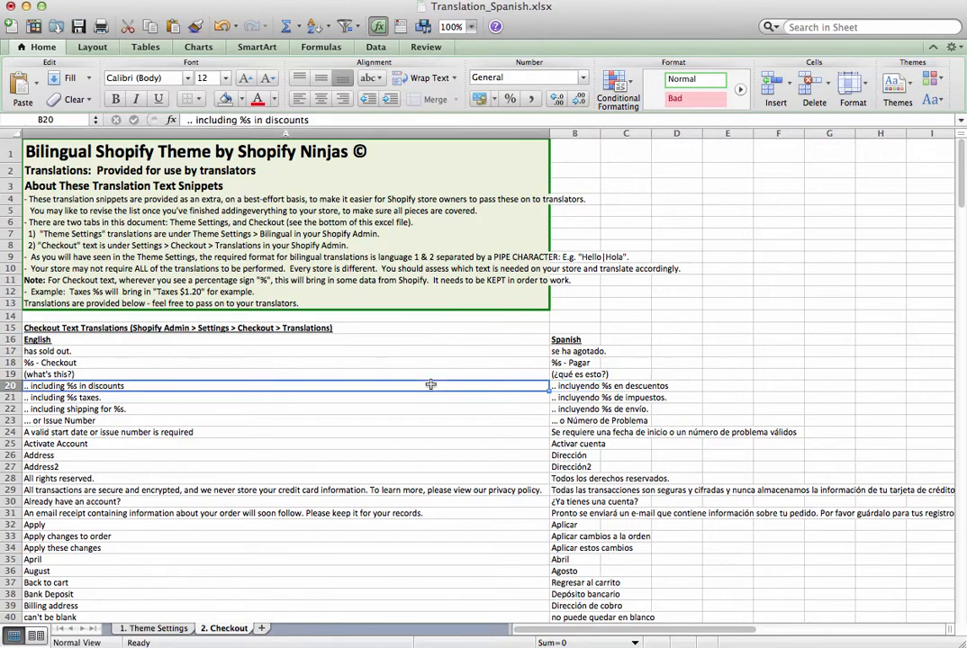
key("super+c")
key("super+Tab")
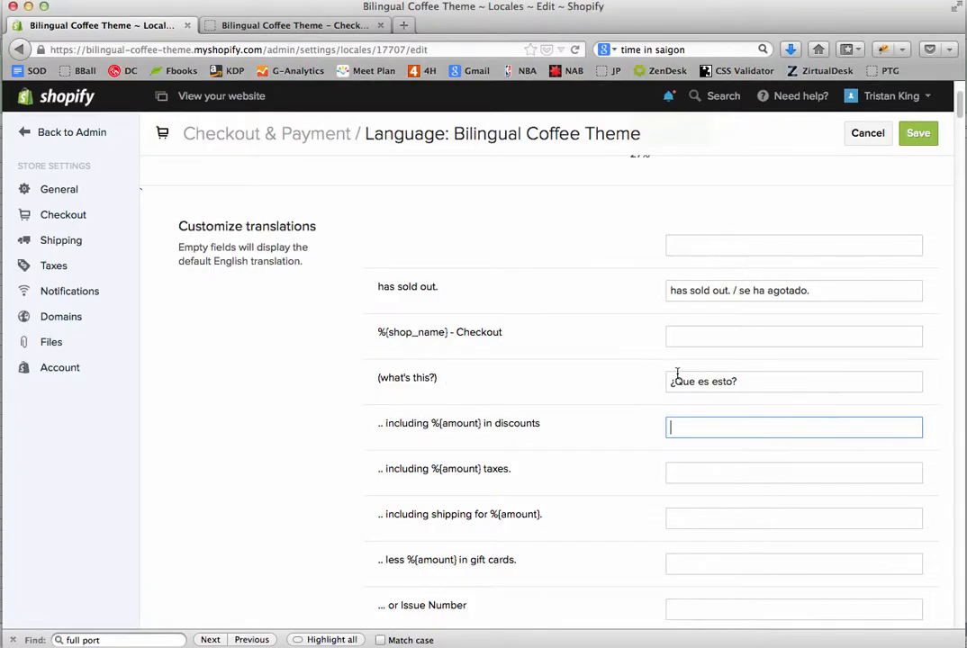
key("super+v")
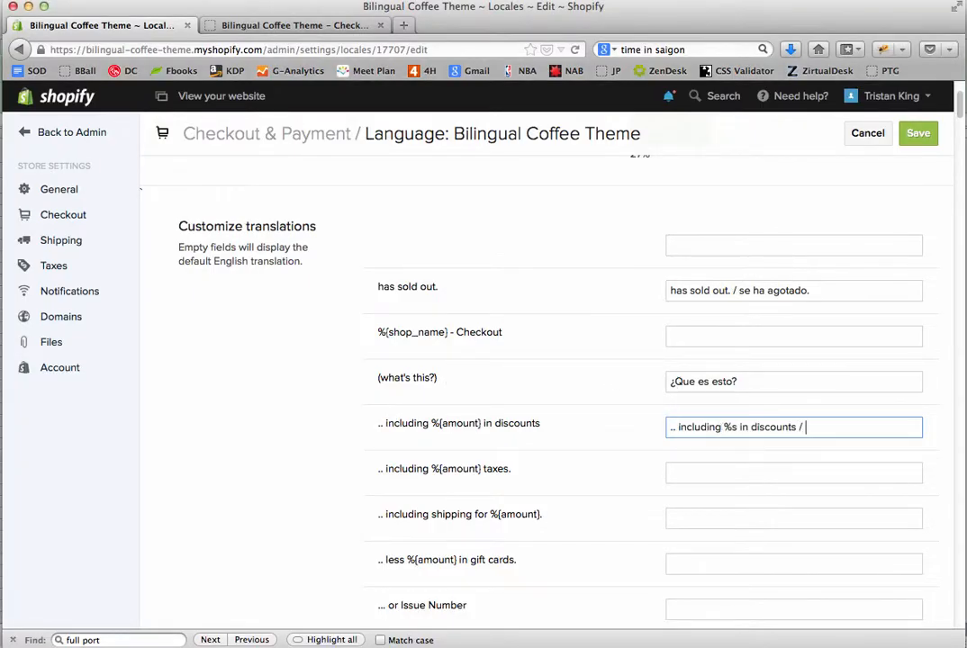
Copy ".. incluyendo %s en descuentos" from the Excel Checkout sheet and append it after the slash in the store's discounts translation.
key("super+Tab")
left_click(579, 386)
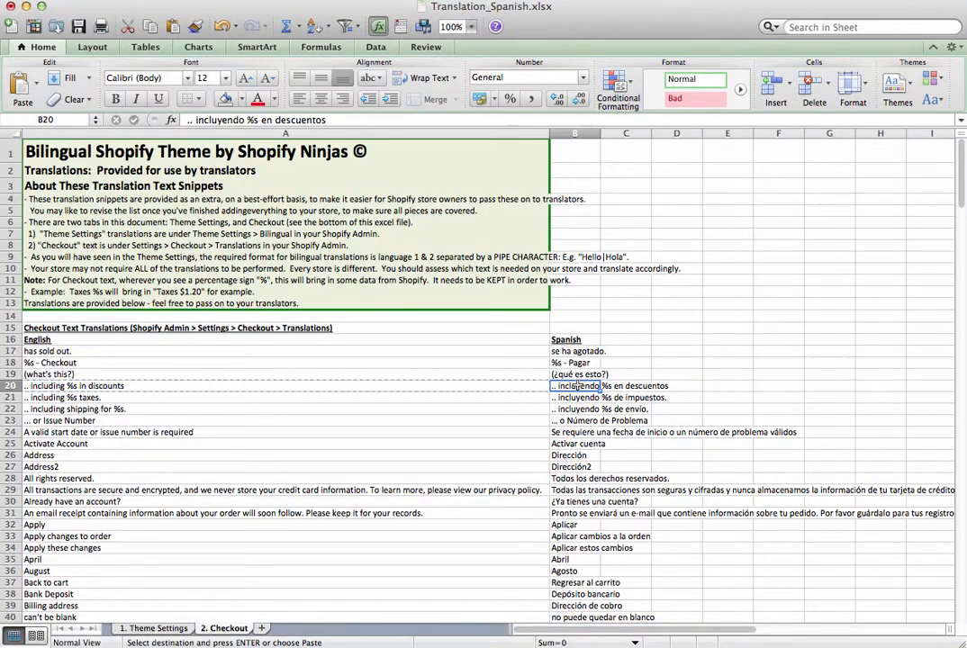
key("super+Tab")
key("super+v")
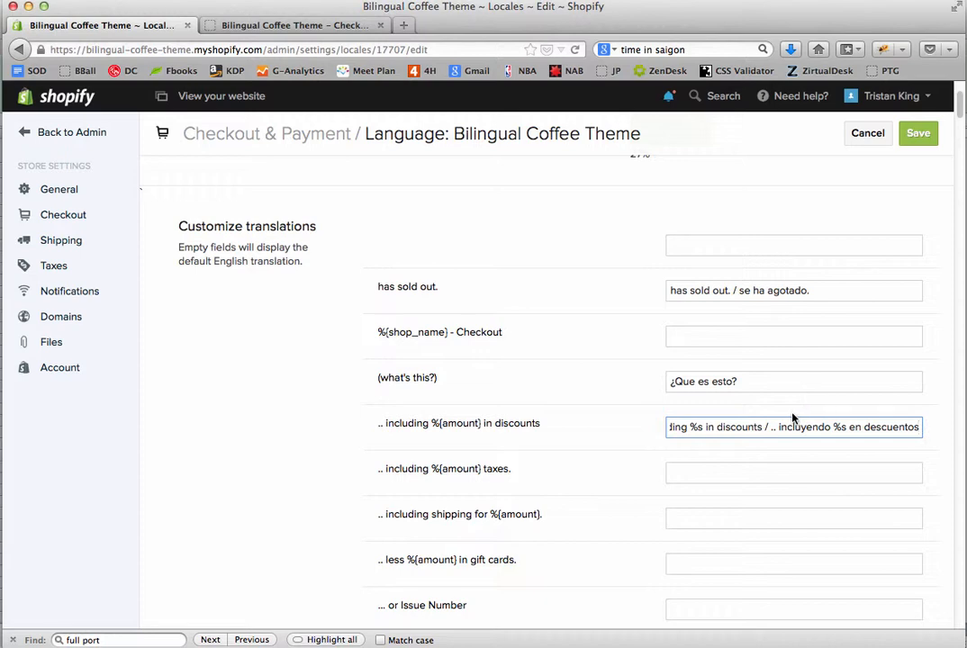
Review the full bilingual discounts translation and save the Bilingual Coffee Theme checkout language.
scroll(780, 427, "left", 2)
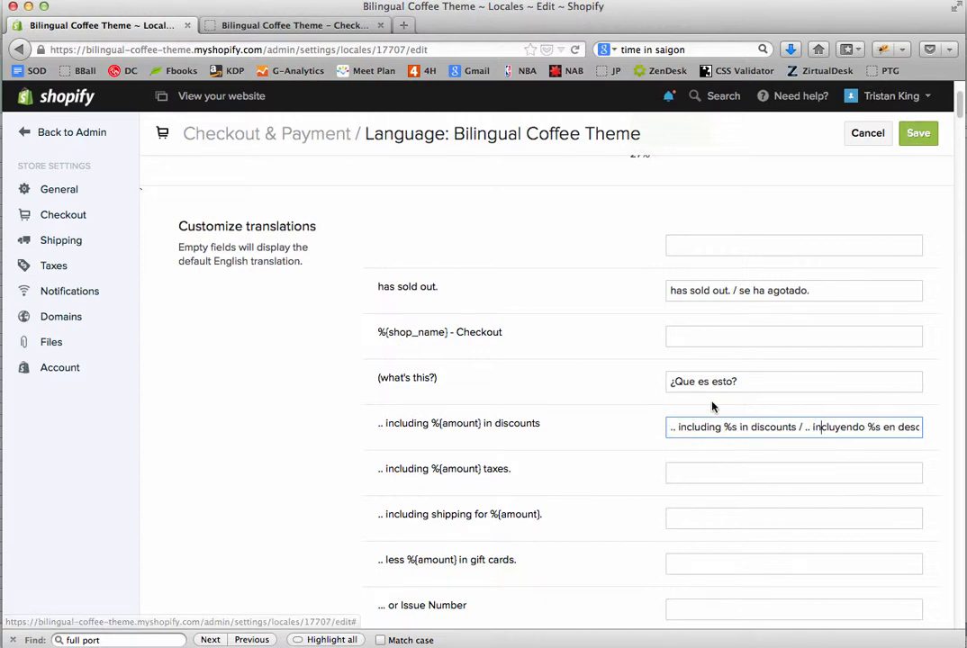
left_click_drag(671, 428, 955, 421)
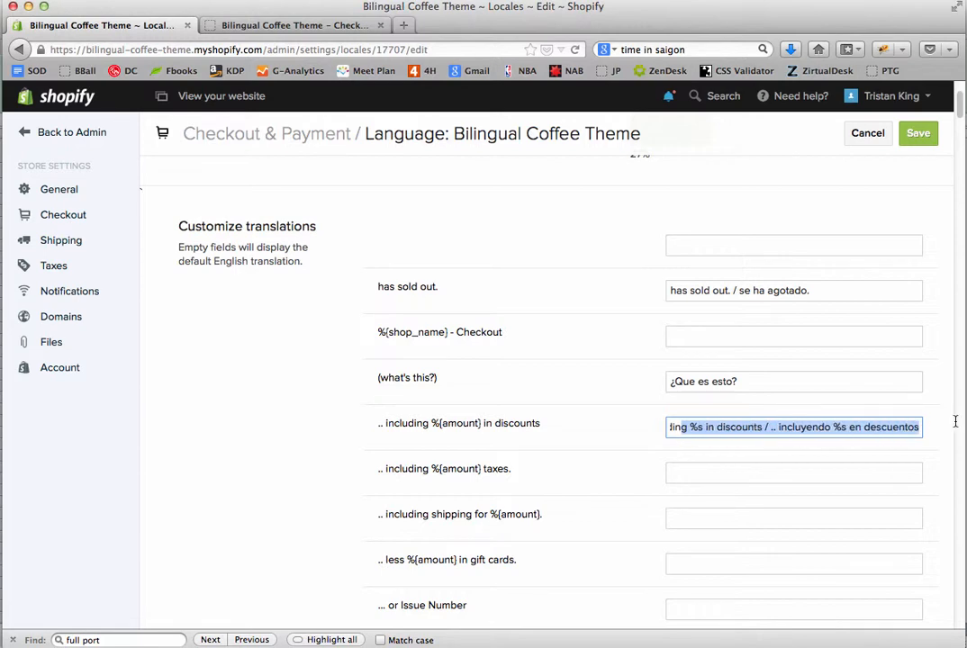
left_click(888, 425)
left_click_drag(813, 427, 641, 422)
left_click(709, 428)
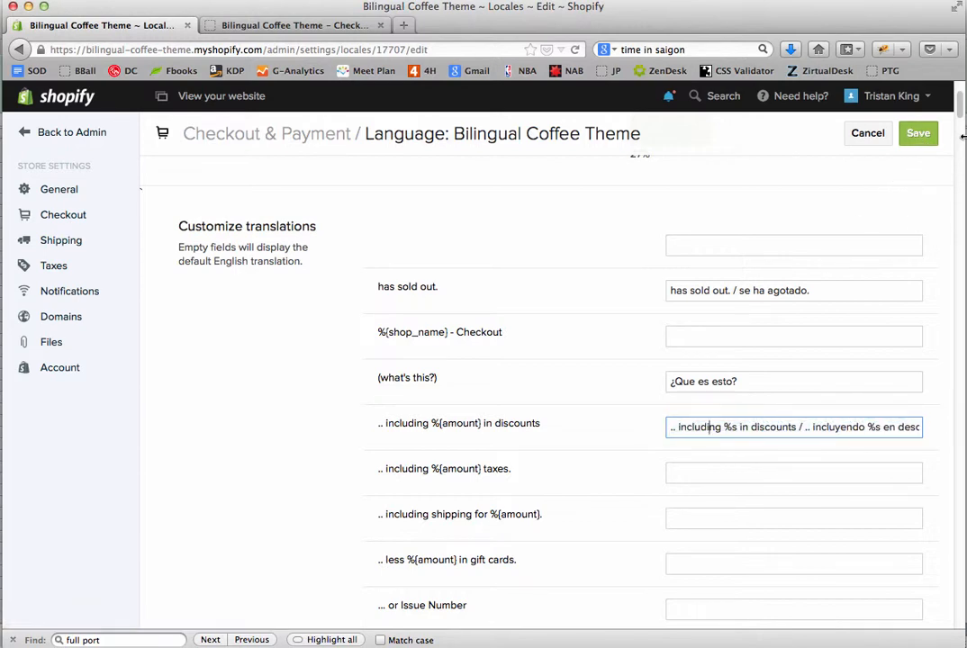
mouse_move(959, 110)
left_mouse_down()
mouse_move(959, 144)
mouse_move(959, 114)
left_mouse_up()
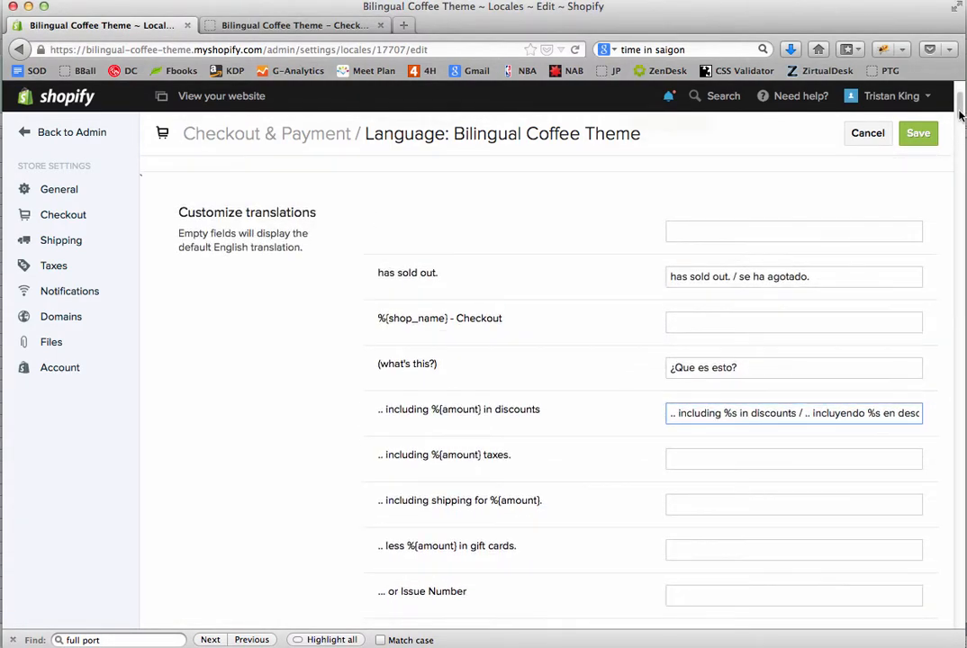
left_click(924, 133)
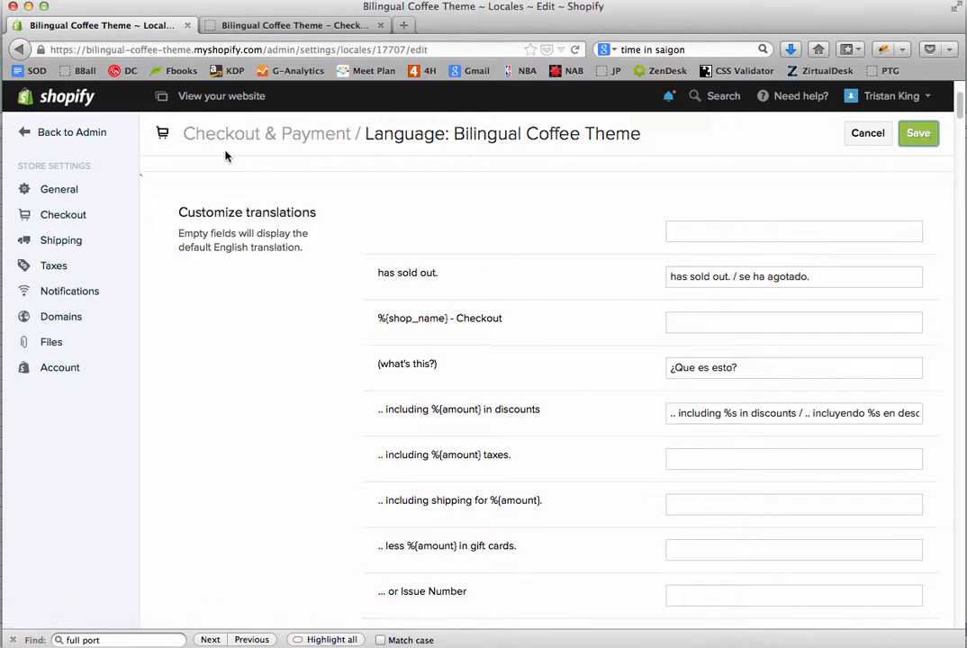
Switch to the Translation_Spanish.xlsx workbook in Excel and look over the Theme Settings sheet's usage notes and its first English entry.
key("super+Tab")
left_click(205, 278)
left_click(101, 289)
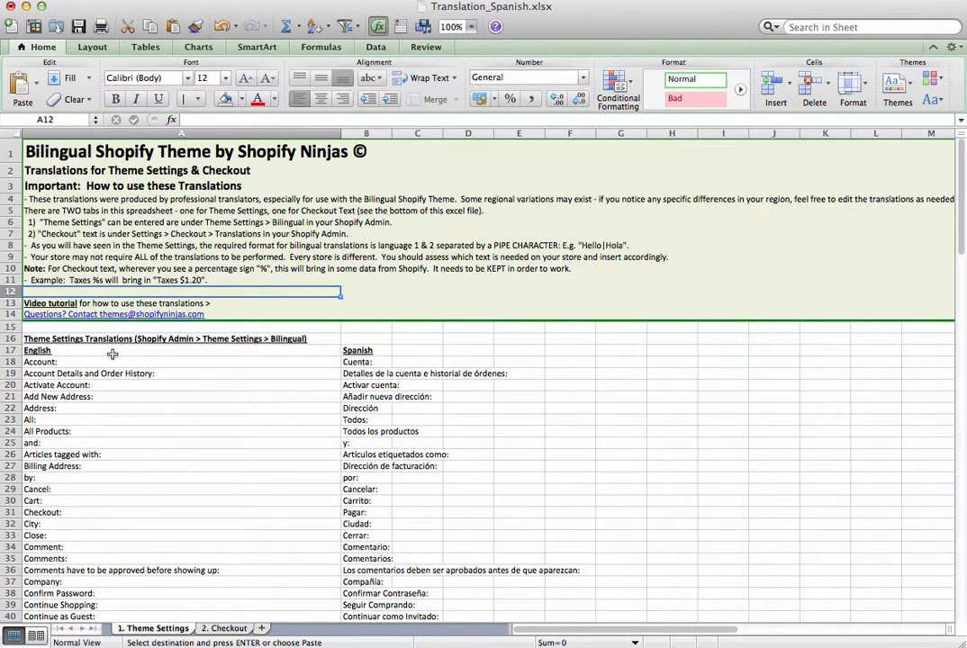
left_click_drag(111, 361, 311, 363)
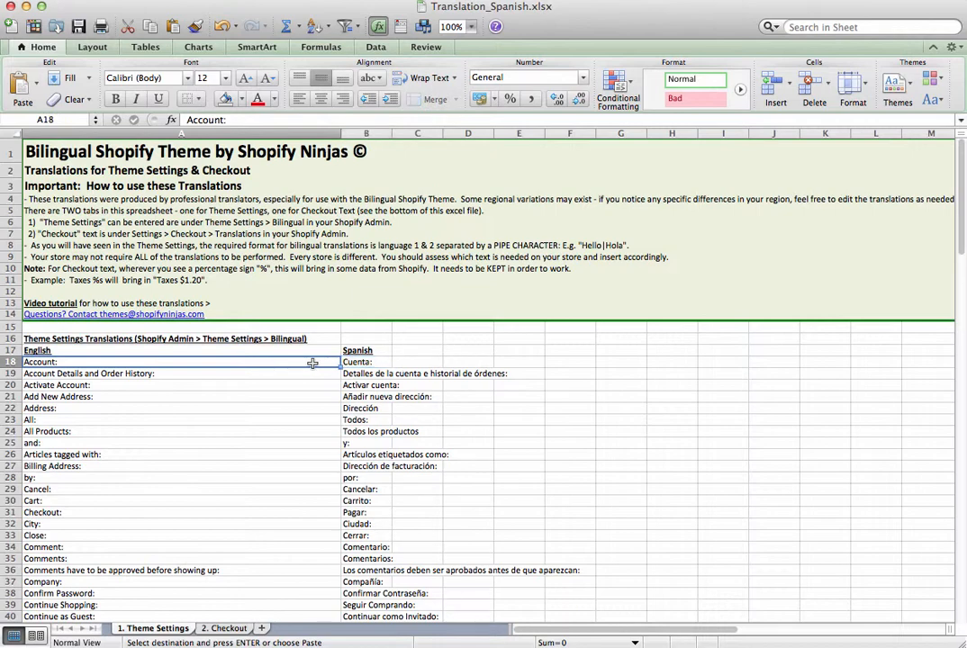